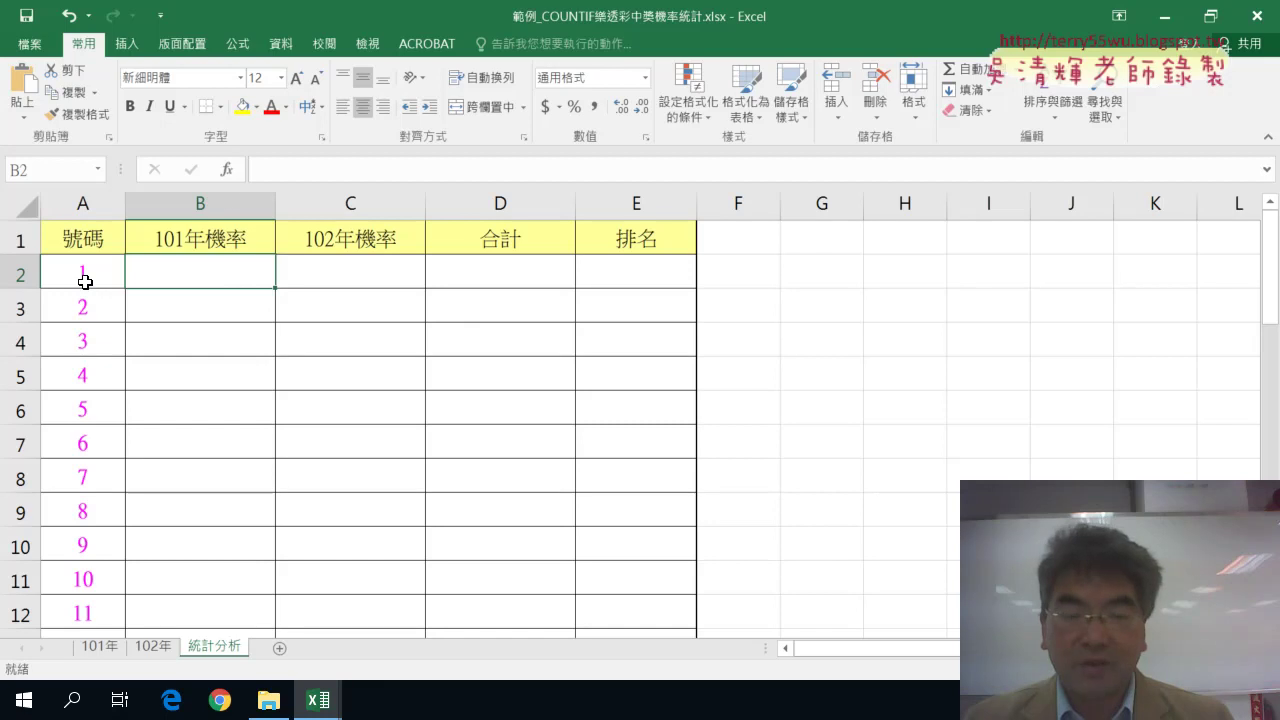
Start an Insert Function for cell B2, filtered to the 最近用過函數 category to pick COUNTIF
{"action": "left_click", "coordinate": [228, 170]}
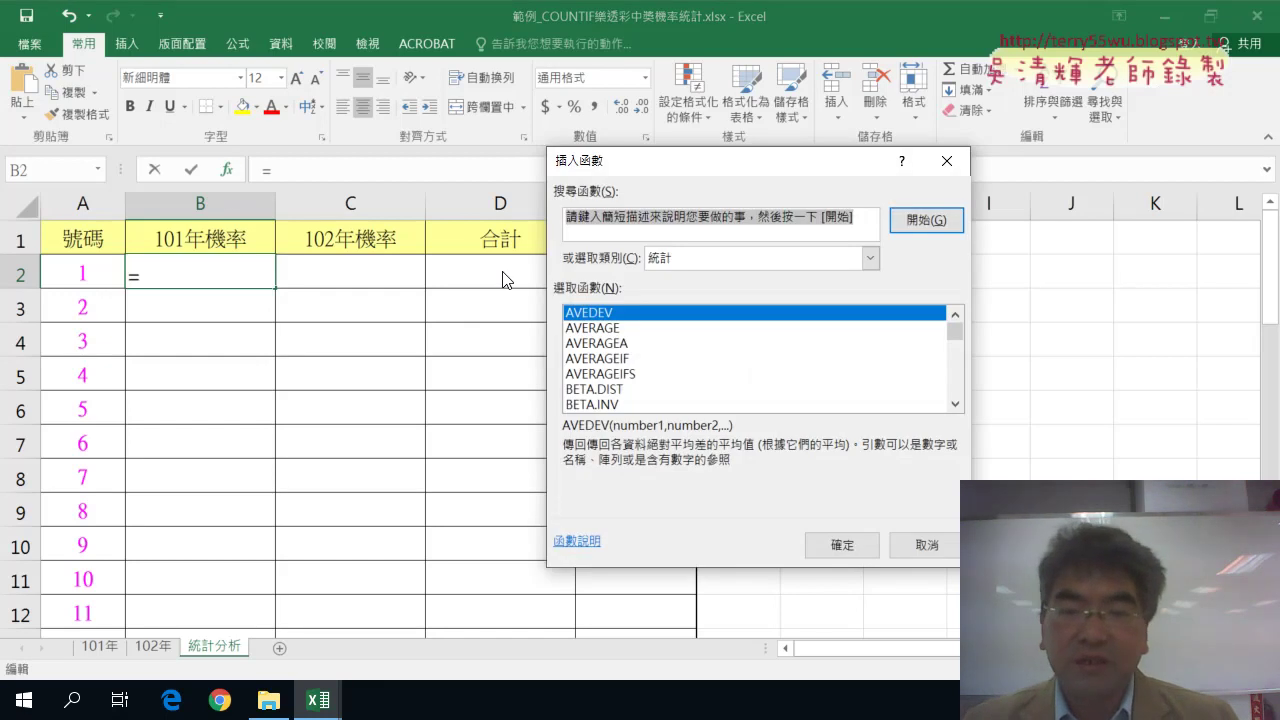
{"action": "left_click", "coordinate": [705, 265]}
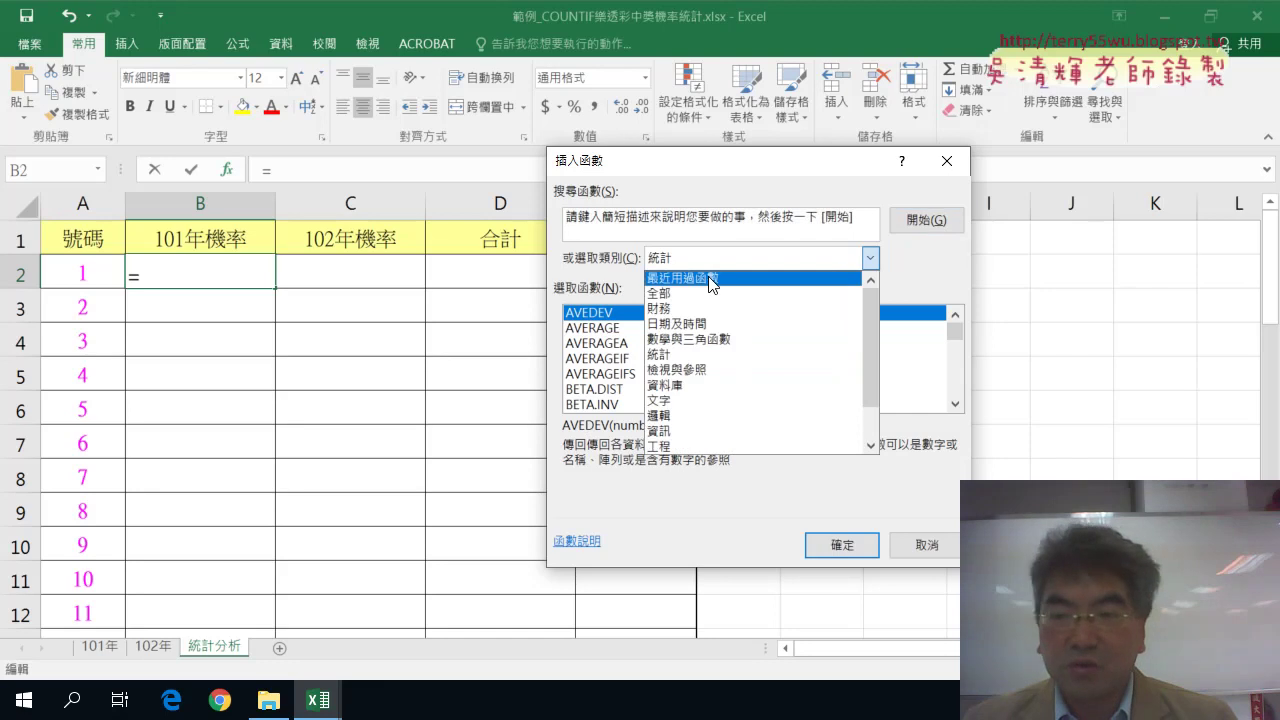
{"action": "left_click", "coordinate": [689, 280]}
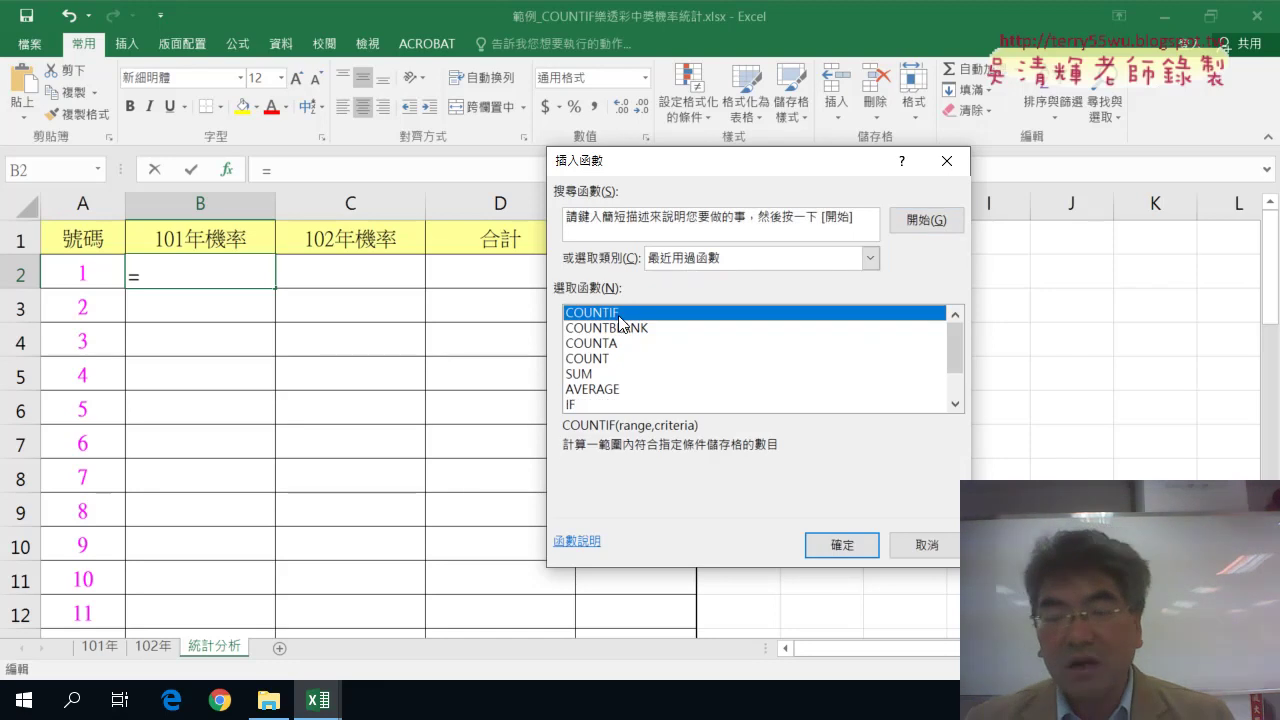
{"action": "left_click", "coordinate": [848, 541]}
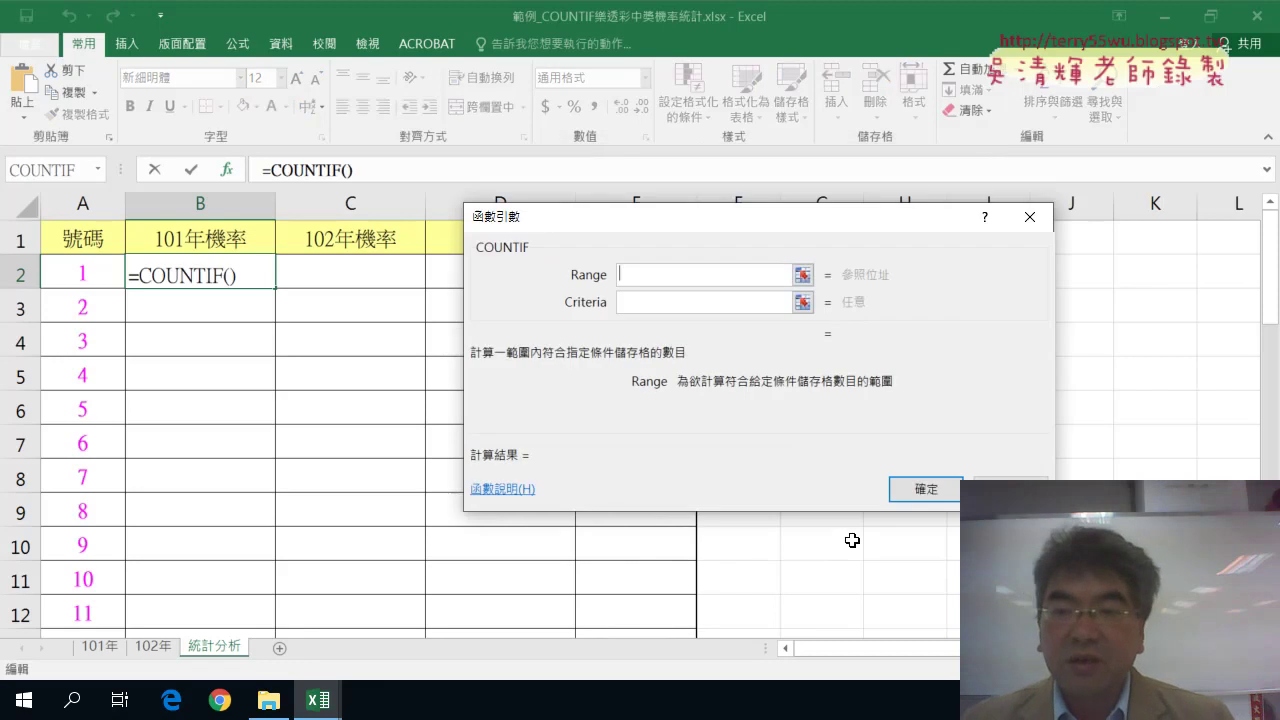
{"action": "left_click_drag", "start_coordinate": [663, 223], "coordinate": [554, 126]}
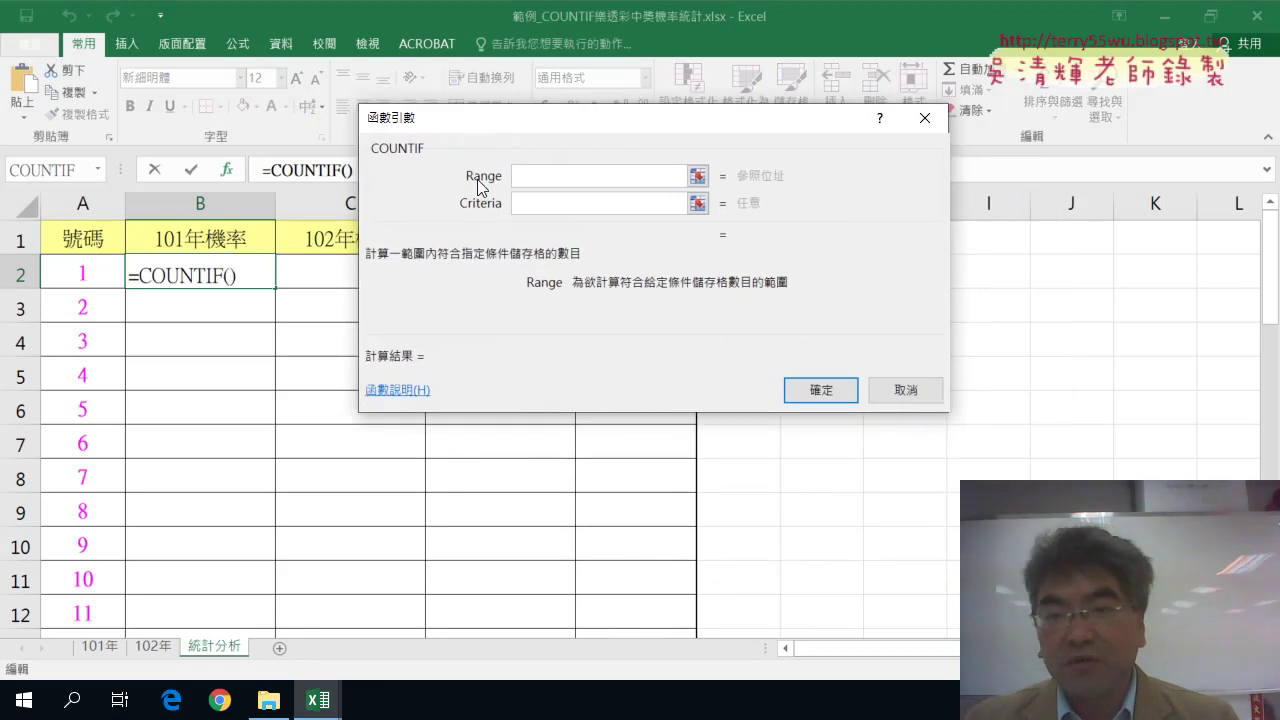
{"action": "left_click", "coordinate": [524, 204]}
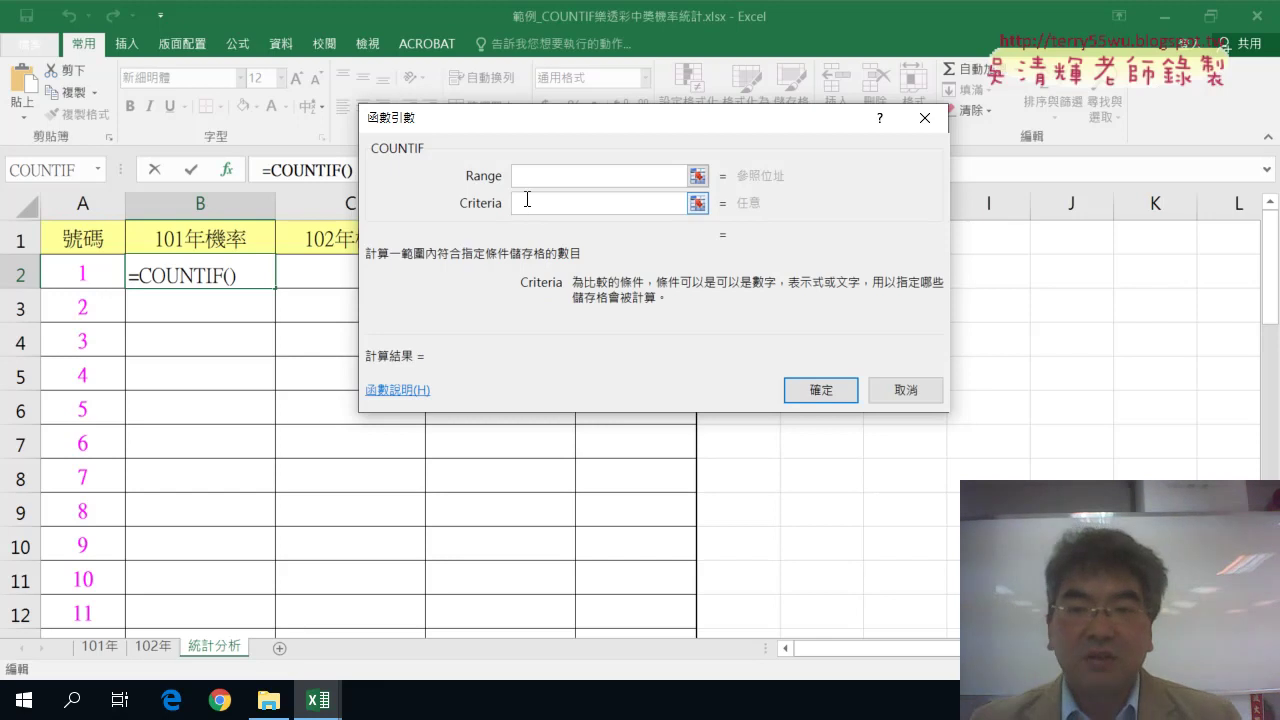
{"action": "left_click", "coordinate": [516, 176]}
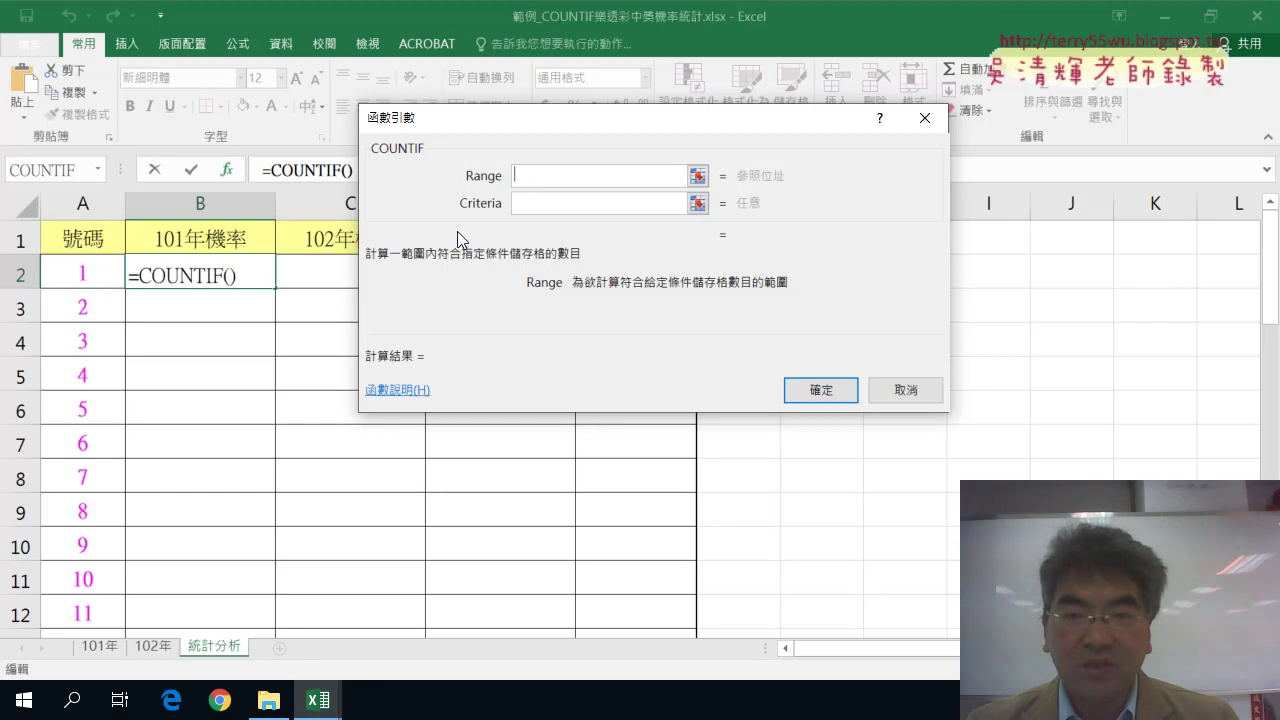
{"action": "left_click_drag", "start_coordinate": [544, 124], "coordinate": [652, 150]}
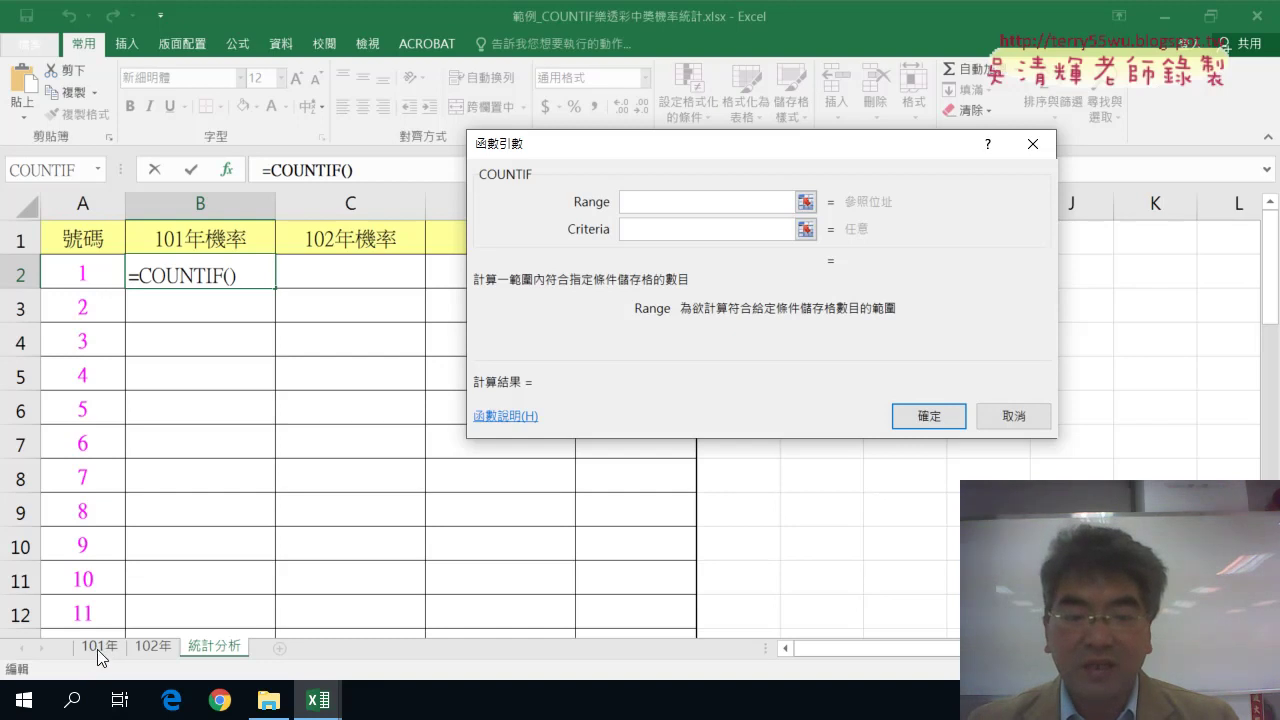
Set B2's COUNTIF range to '101年'!D2:J100, confirming past the missing-argument warning
{"action": "left_click", "coordinate": [97, 649]}
{"action": "left_click_drag", "start_coordinate": [666, 163], "coordinate": [806, 164]}
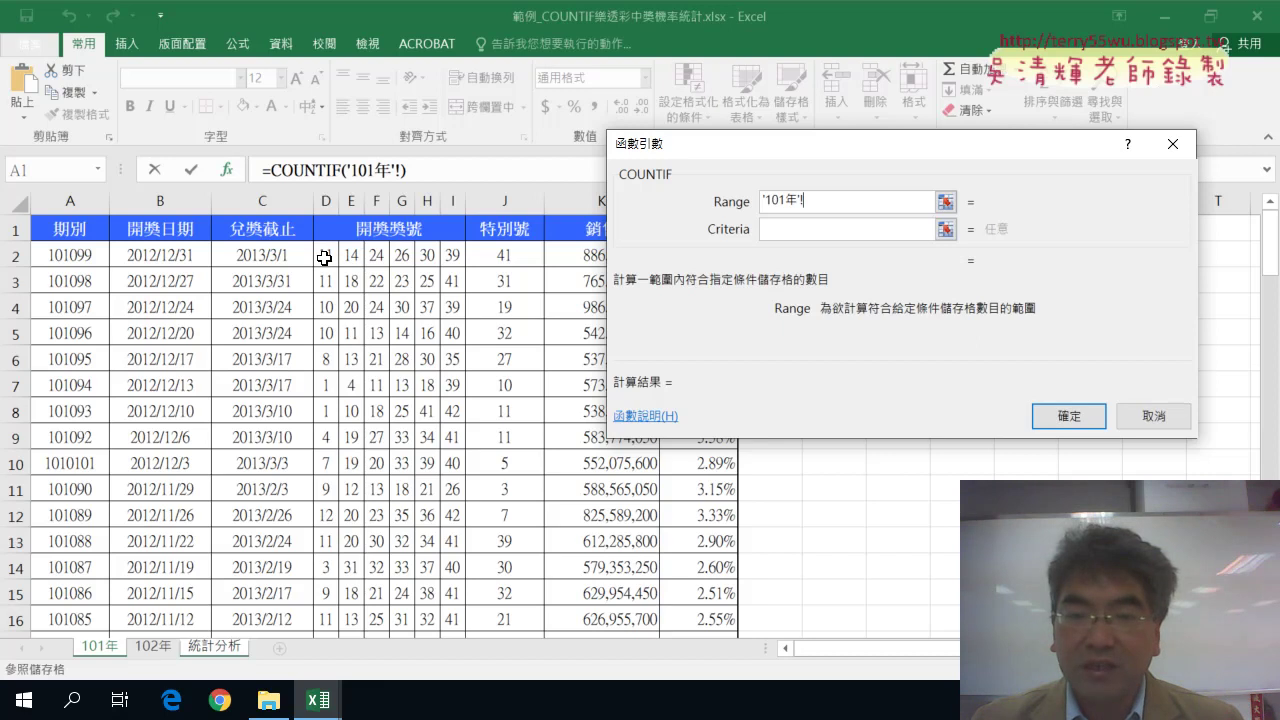
{"action": "mouse_move", "coordinate": [324, 258]}
{"action": "left_mouse_down"}
{"action": "mouse_move", "coordinate": [517, 263]}
{"action": "mouse_move", "coordinate": [517, 341]}
{"action": "left_mouse_up"}
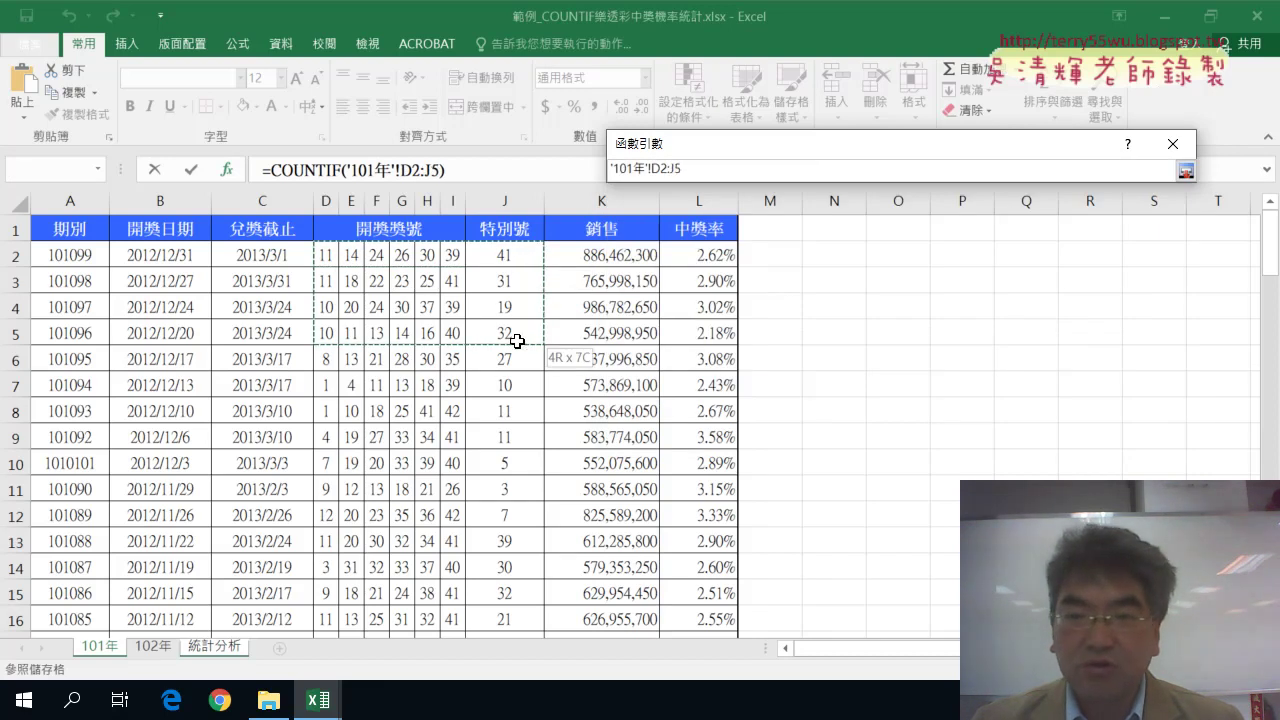
{"action": "left_click_drag", "start_coordinate": [517, 341], "coordinate": [510, 260]}
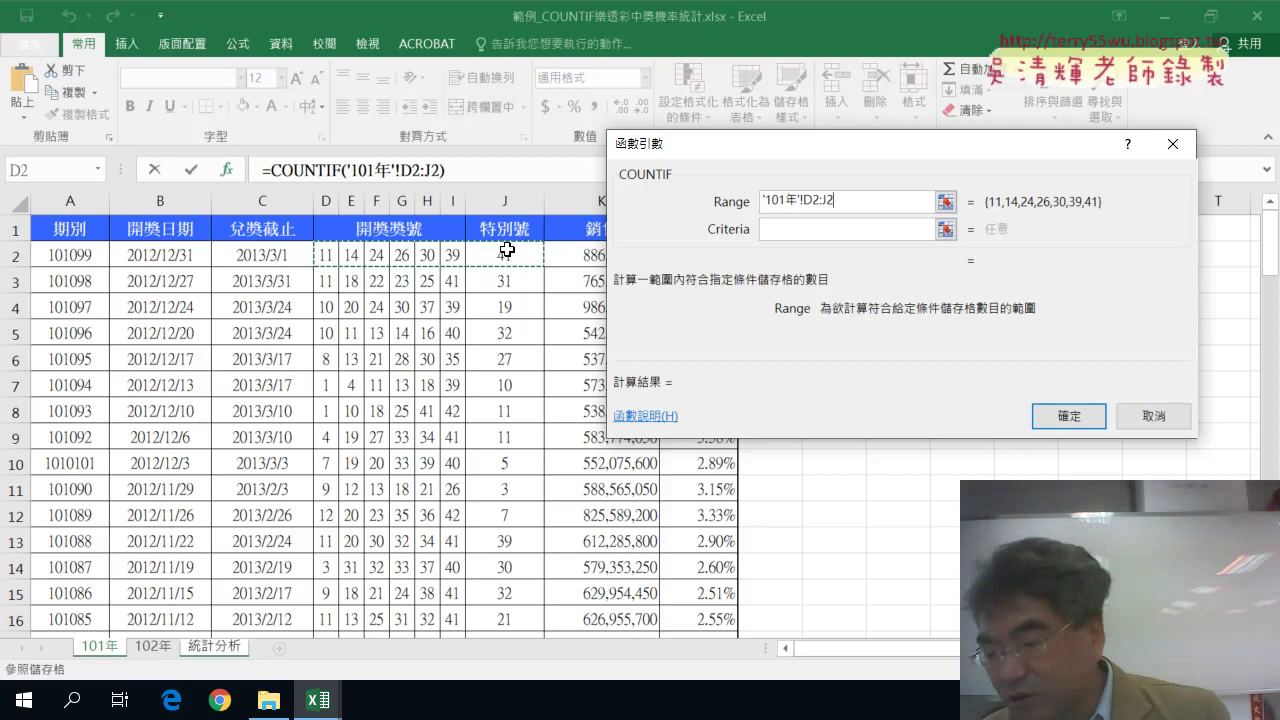
{"action": "key", "text": "ctrl+shift+Down"}
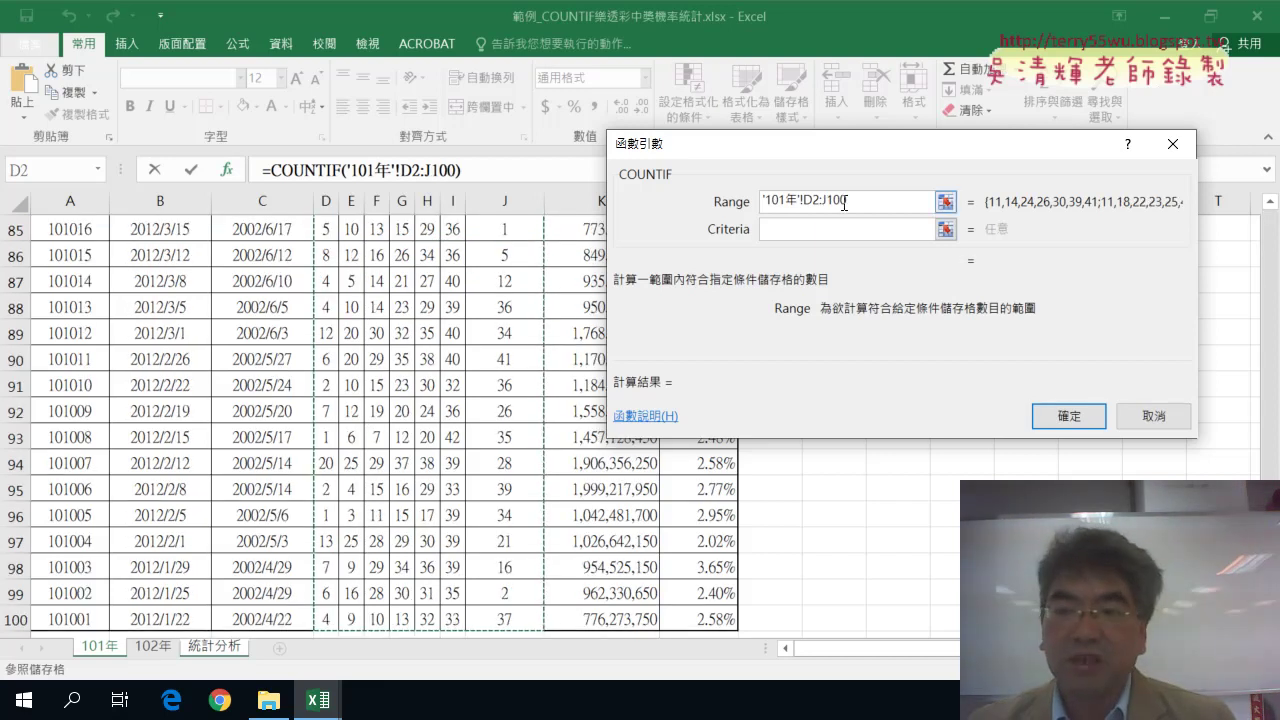
{"action": "left_click", "coordinate": [1055, 418]}
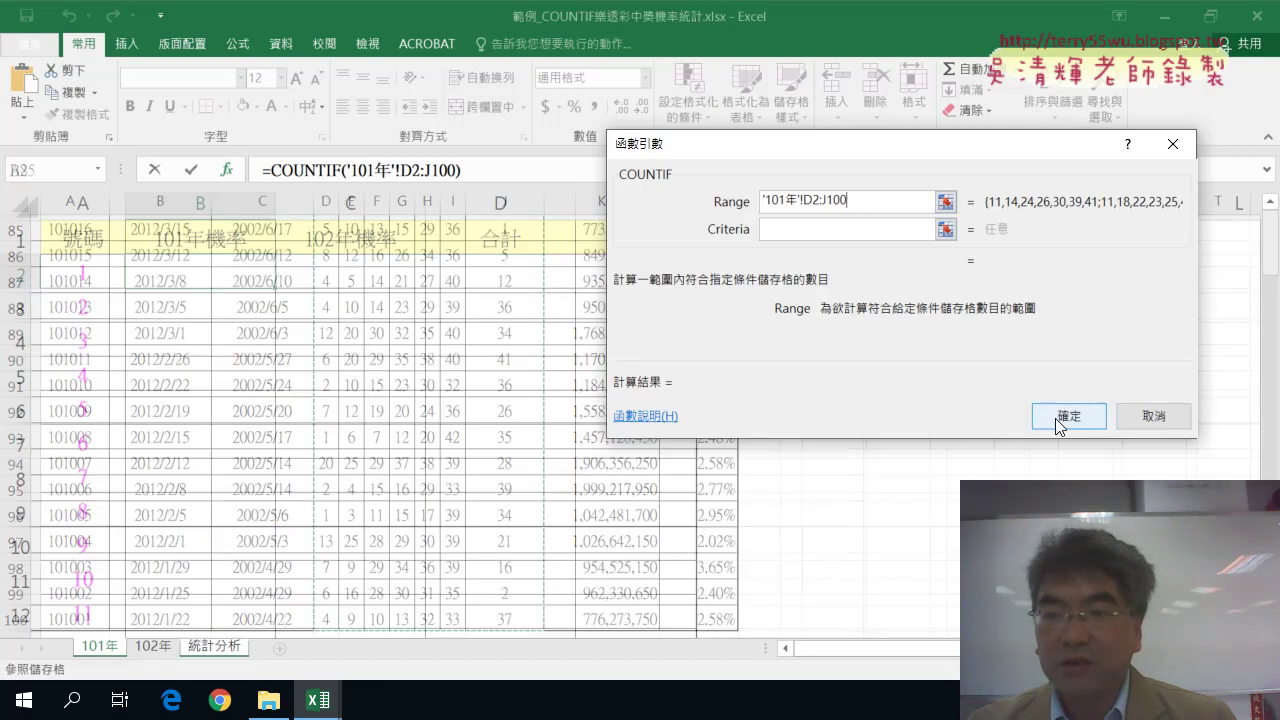
{"action": "left_click", "coordinate": [620, 410]}
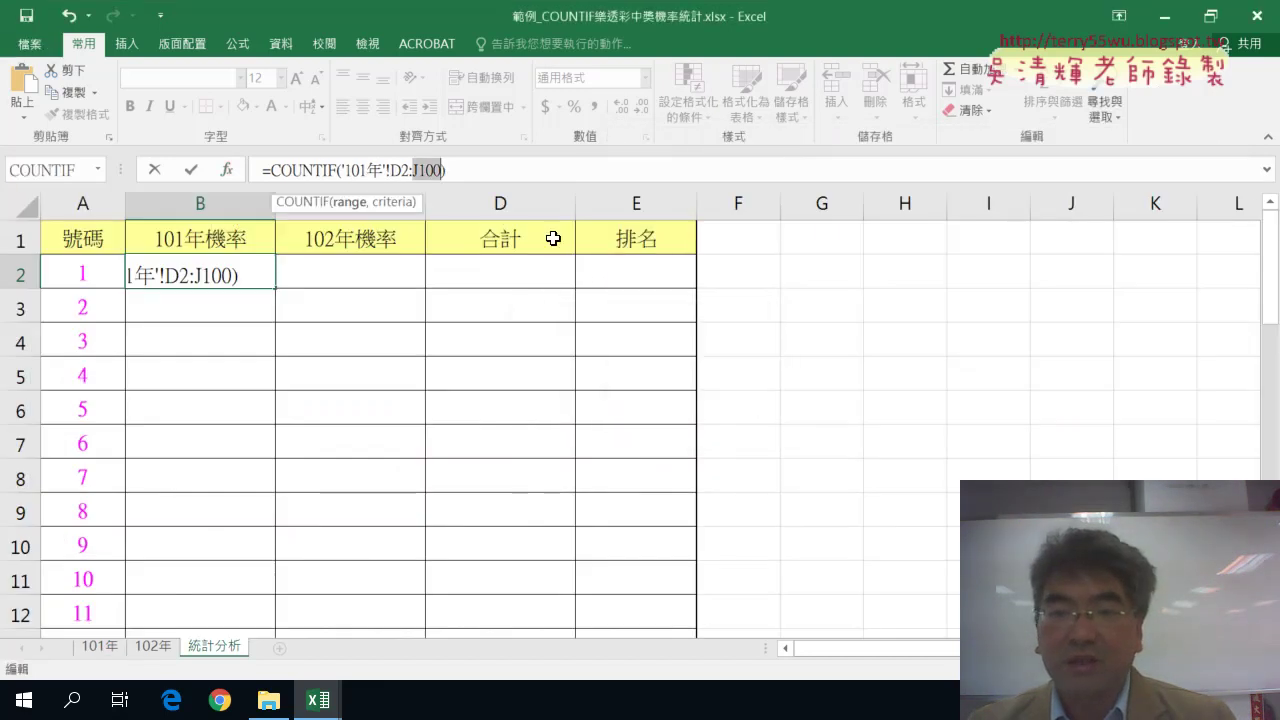
Use A2 as the criterion so B2 reads =COUNTIF('101年'!D2:J100,A2), returning 17
{"action": "left_click", "coordinate": [227, 169]}
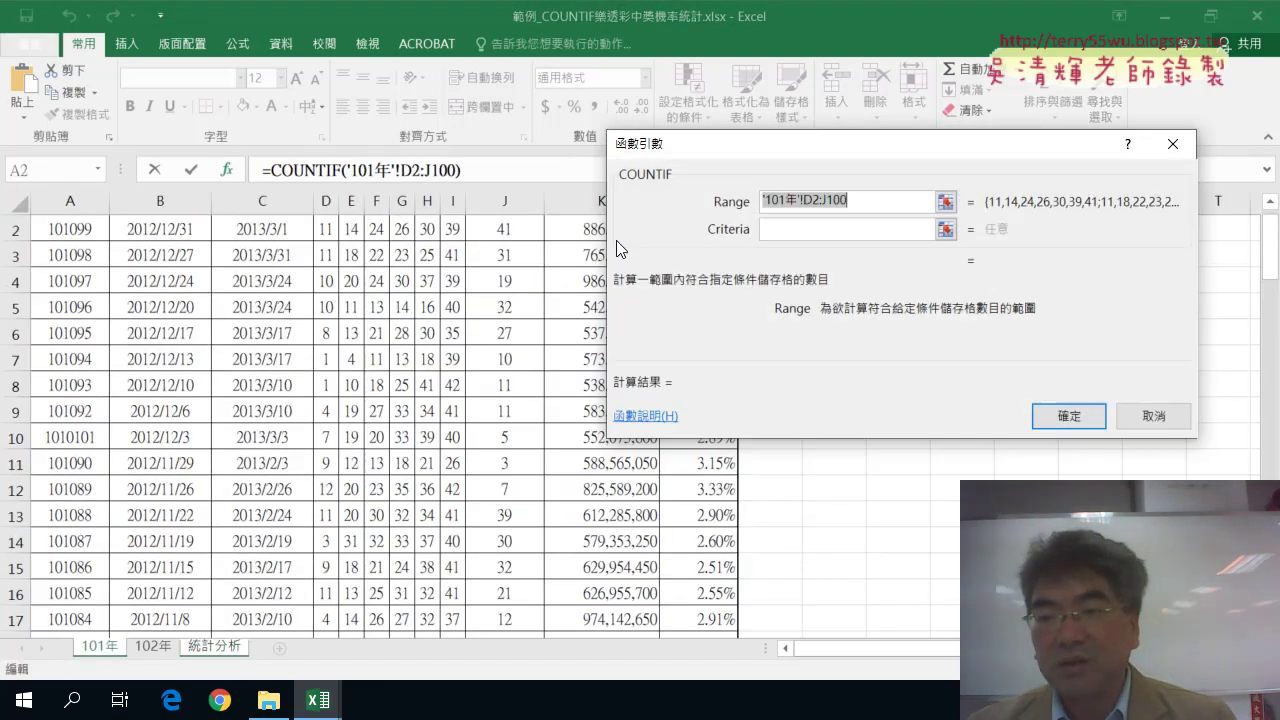
{"action": "left_click", "coordinate": [776, 231]}
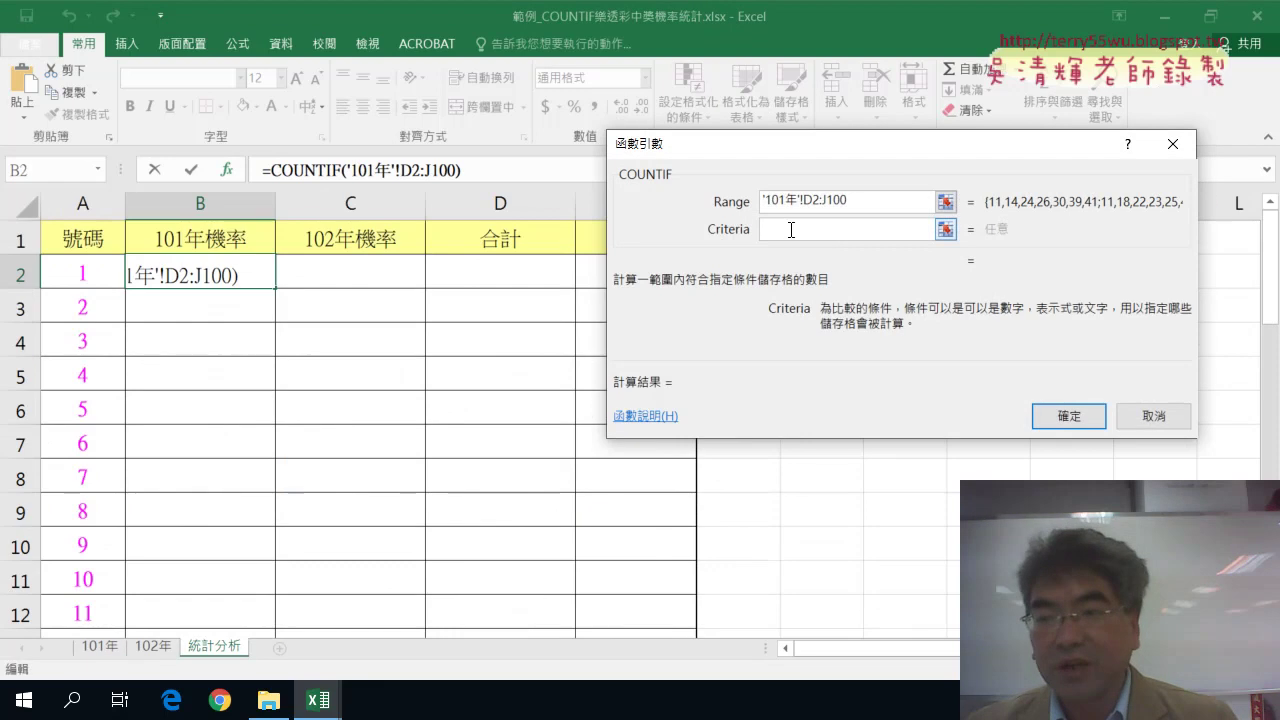
{"action": "left_click", "coordinate": [98, 272]}
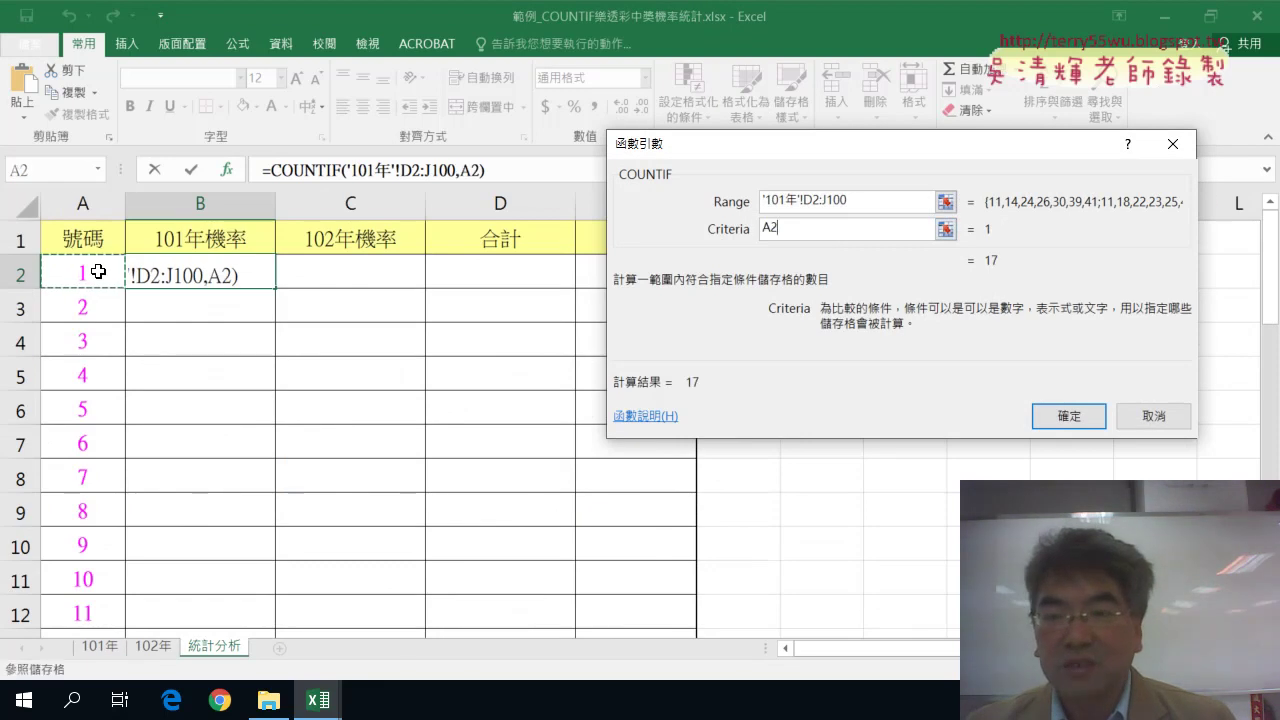
{"action": "left_click", "coordinate": [1057, 416]}
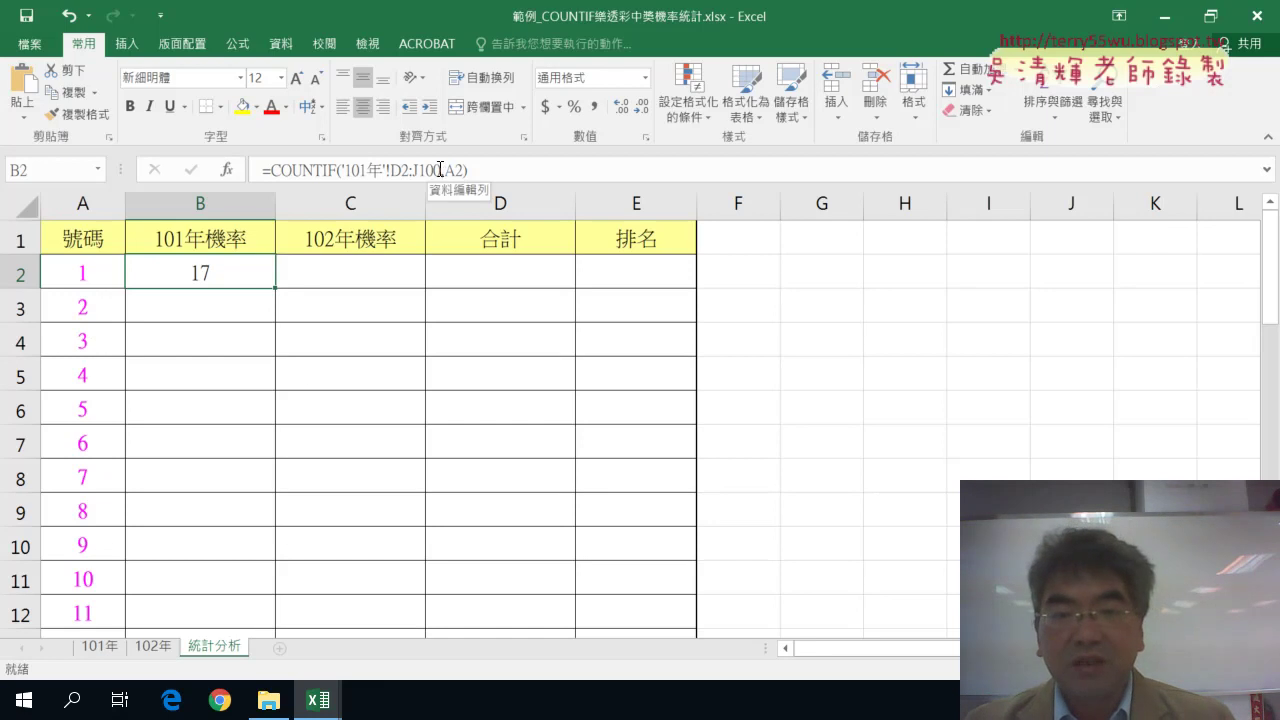
AutoFill B2's COUNTIF down to B43 and check B3's shifted range D3:J101
{"action": "left_click_drag", "start_coordinate": [441, 170], "coordinate": [342, 170]}
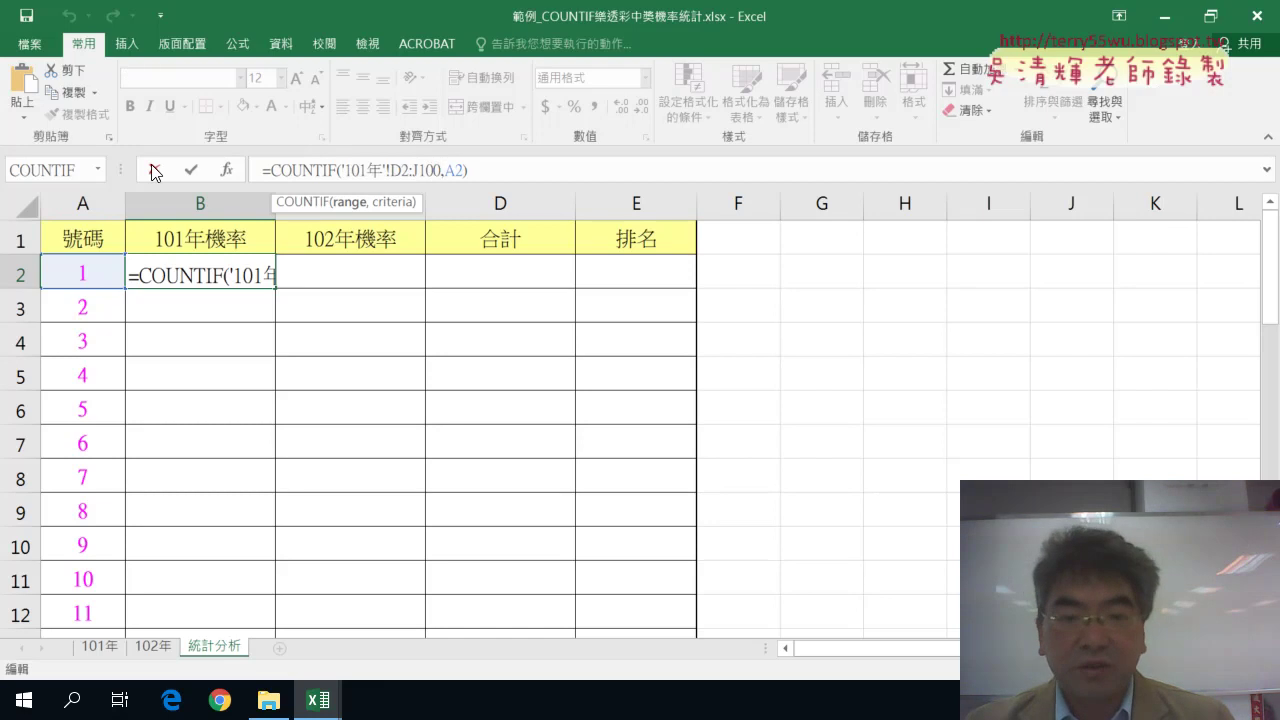
{"action": "left_click", "coordinate": [190, 170]}
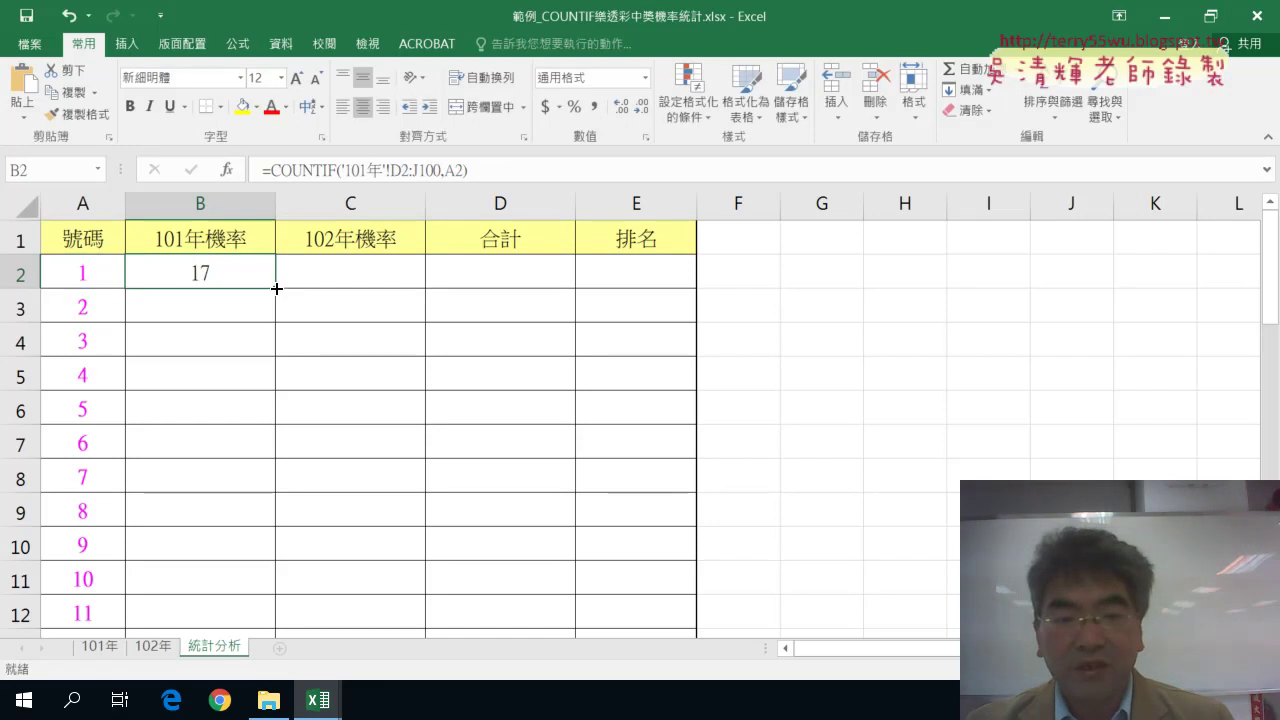
{"action": "double_click", "coordinate": [276, 288]}
{"action": "scroll", "coordinate": [243, 356], "scroll_direction": "down", "scroll_amount": 4}
{"action": "scroll", "coordinate": [243, 356], "scroll_direction": "down", "scroll_amount": 6}
{"action": "scroll", "coordinate": [243, 369], "scroll_direction": "down", "scroll_amount": 3}
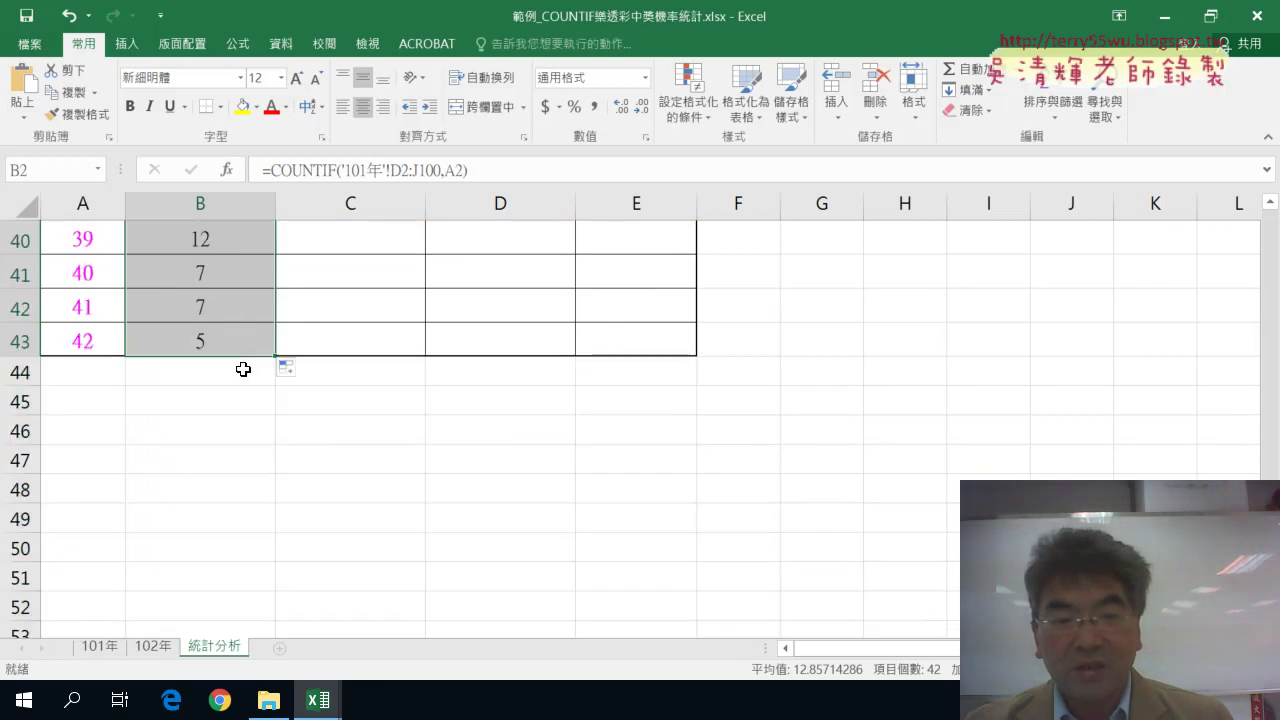
{"action": "scroll", "coordinate": [245, 367], "scroll_direction": "up", "scroll_amount": 7}
{"action": "scroll", "coordinate": [245, 367], "scroll_direction": "up", "scroll_amount": 4}
{"action": "scroll", "coordinate": [245, 367], "scroll_direction": "up", "scroll_amount": 2}
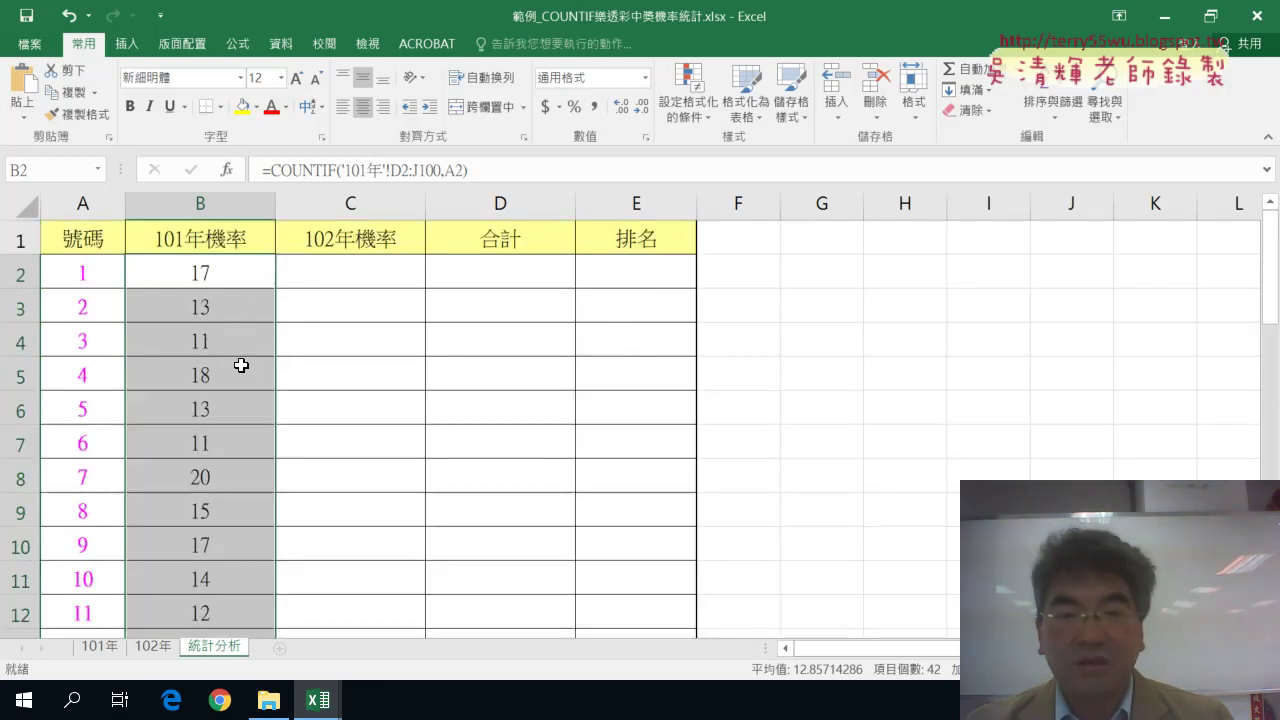
{"action": "left_click", "coordinate": [222, 305]}
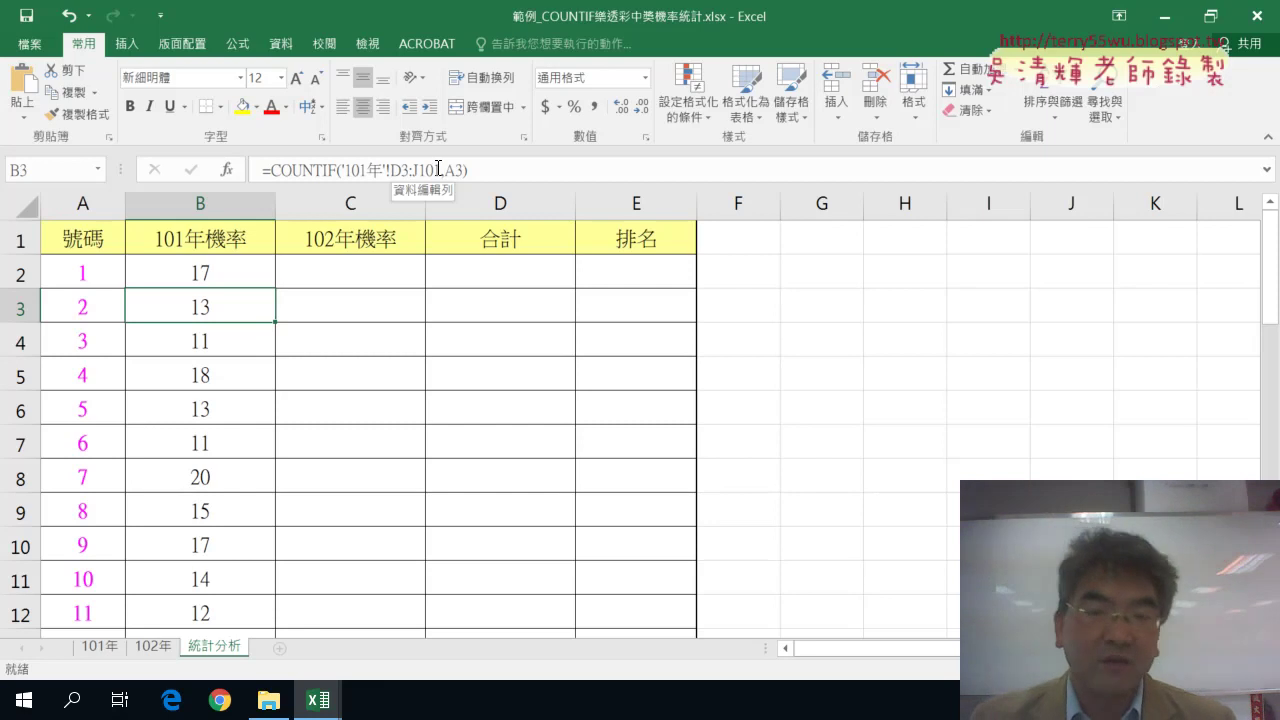
Anchor B2's range as '101年'!D$2:J$100 and refill column B, changing B9 to 16
{"action": "left_click", "coordinate": [185, 265]}
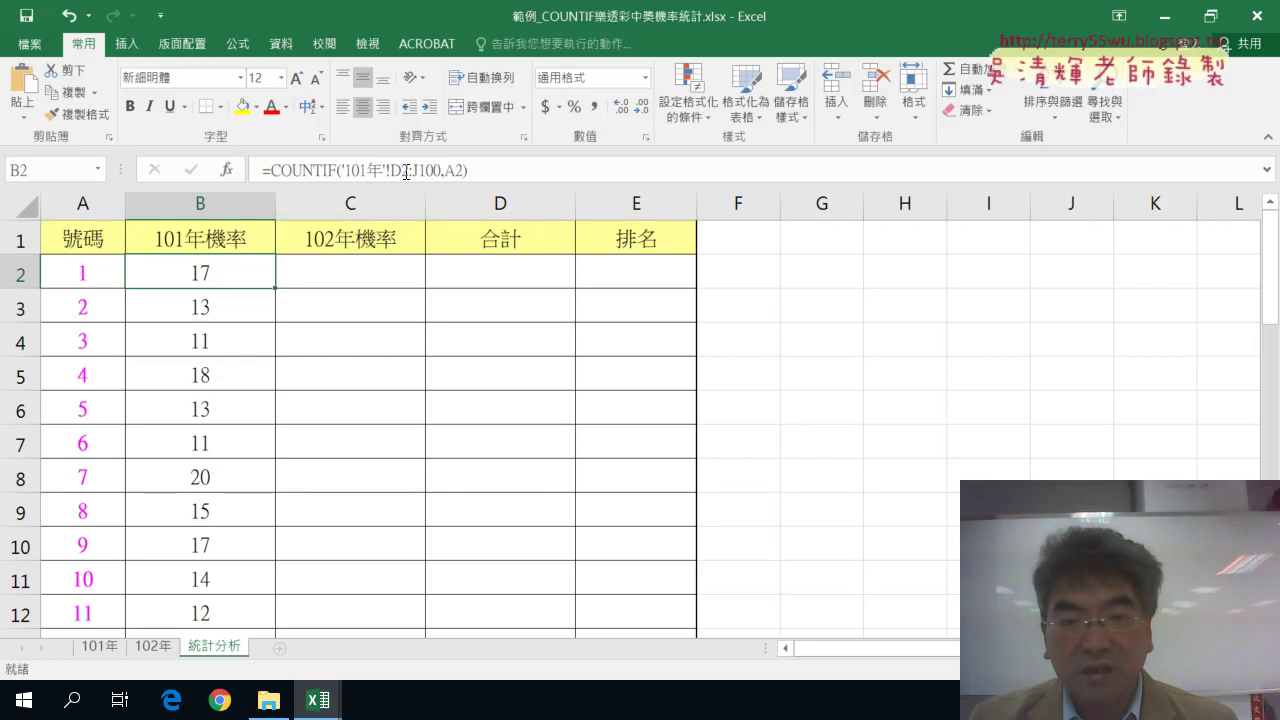
{"action": "left_click", "coordinate": [405, 170]}
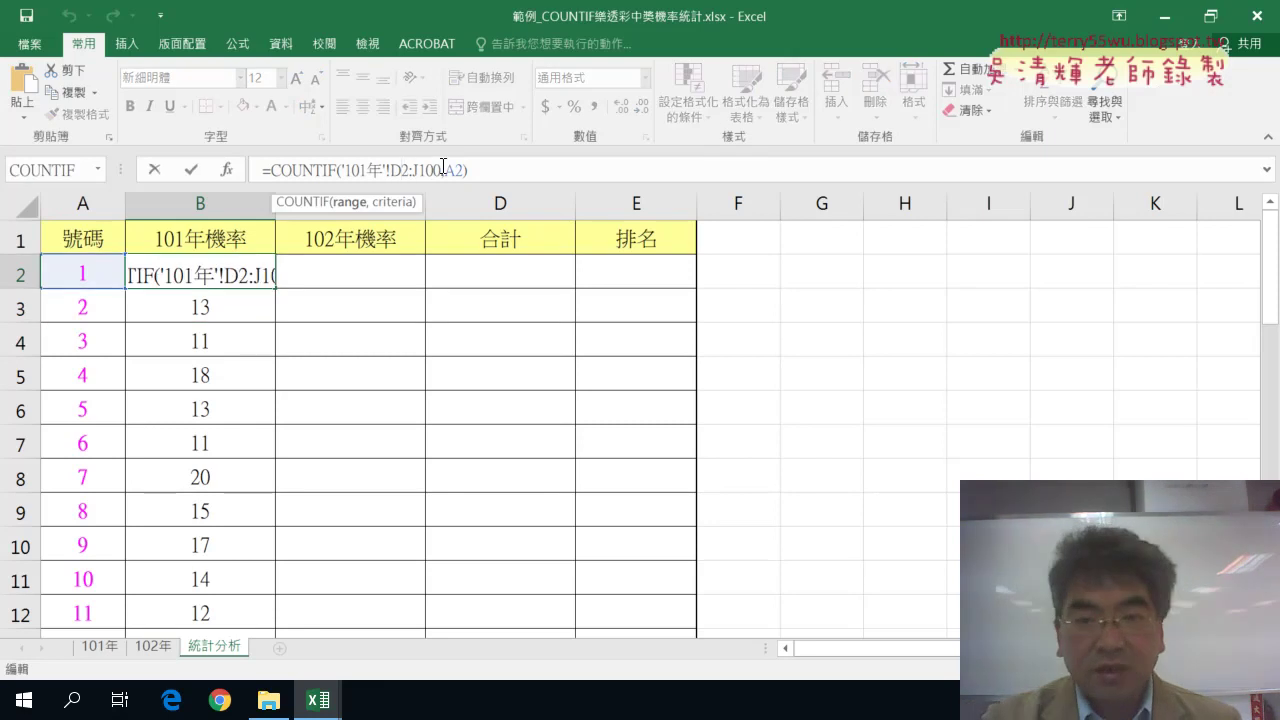
{"action": "type", "text": "$"}
{"action": "left_click", "coordinate": [426, 170]}
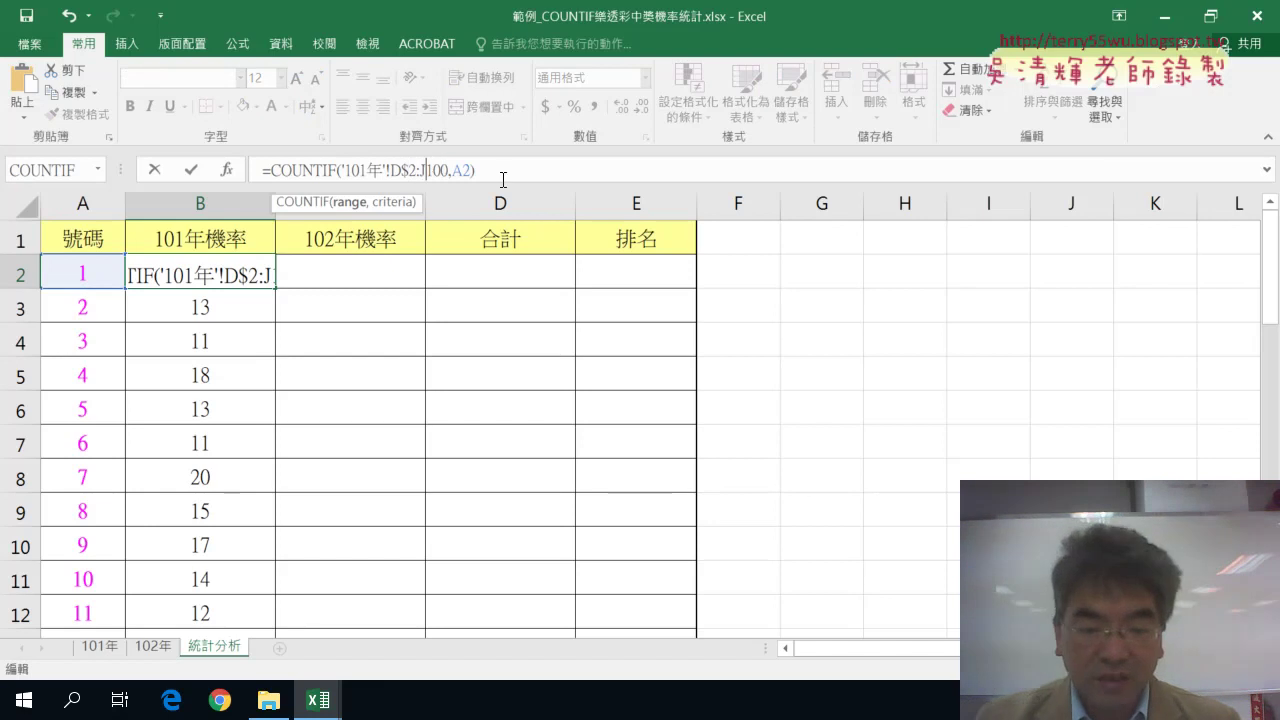
{"action": "type", "text": "$"}
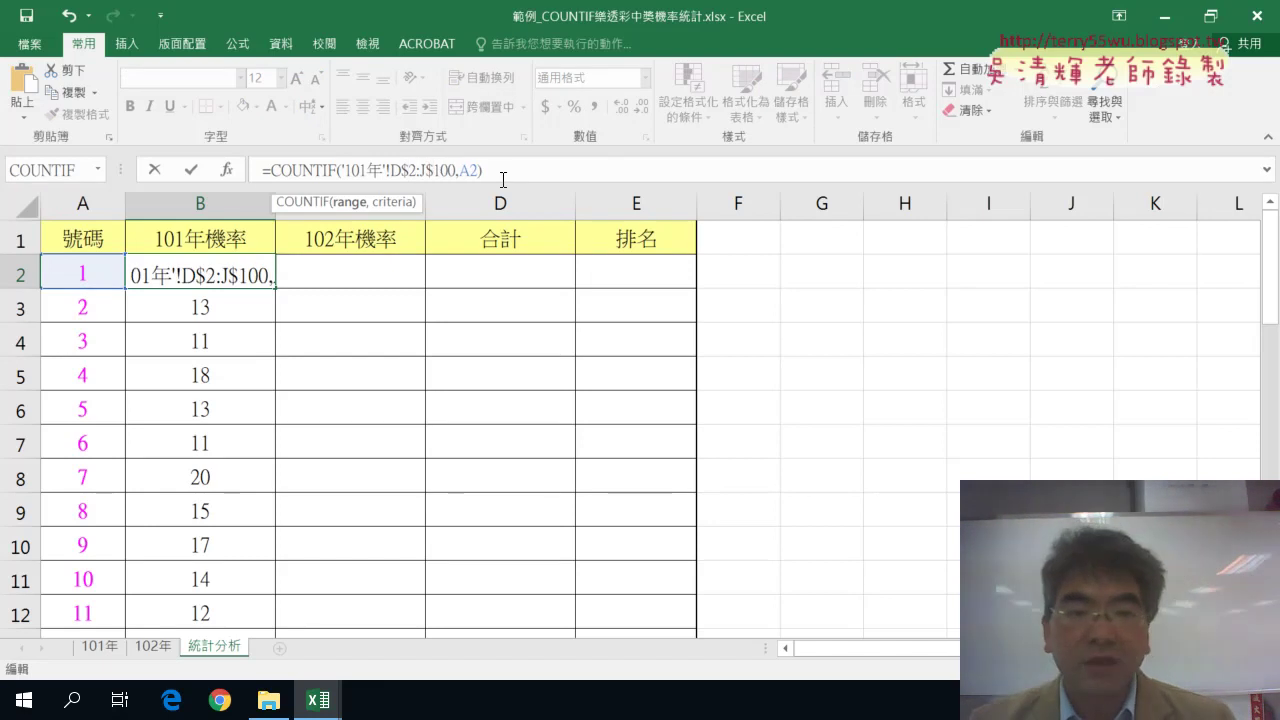
{"action": "left_click", "coordinate": [190, 169]}
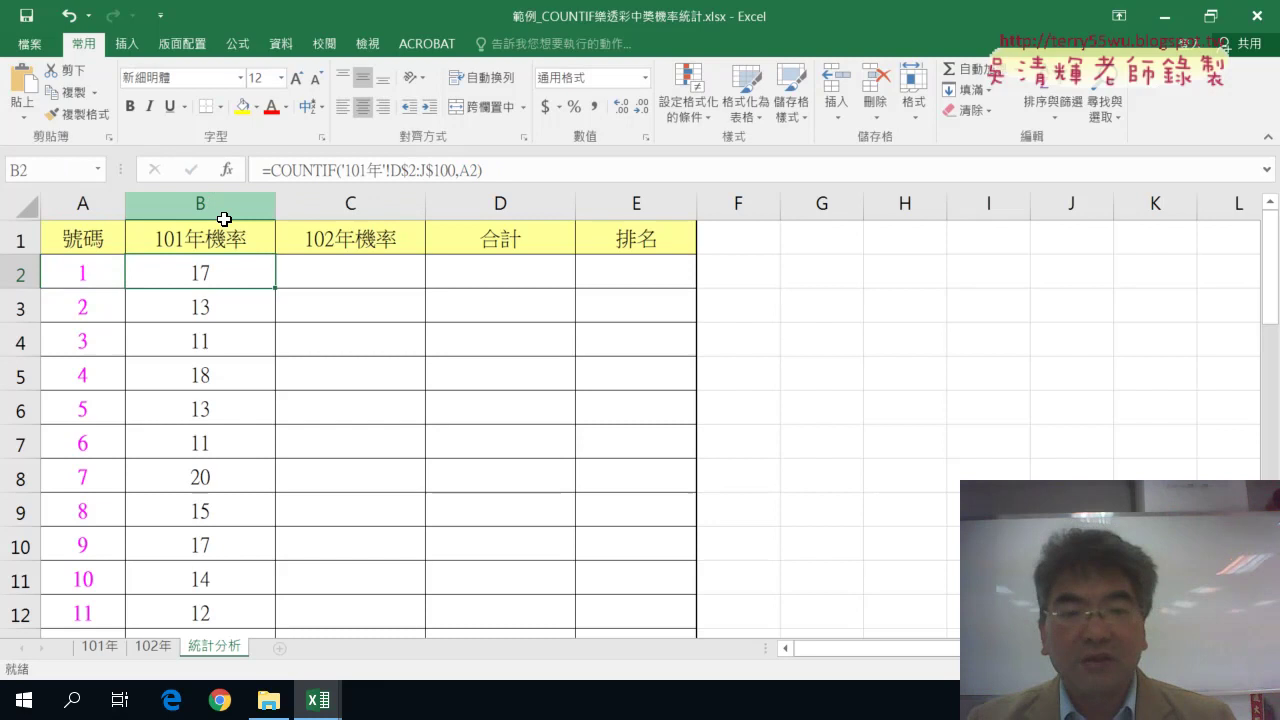
{"action": "double_click", "coordinate": [274, 288]}
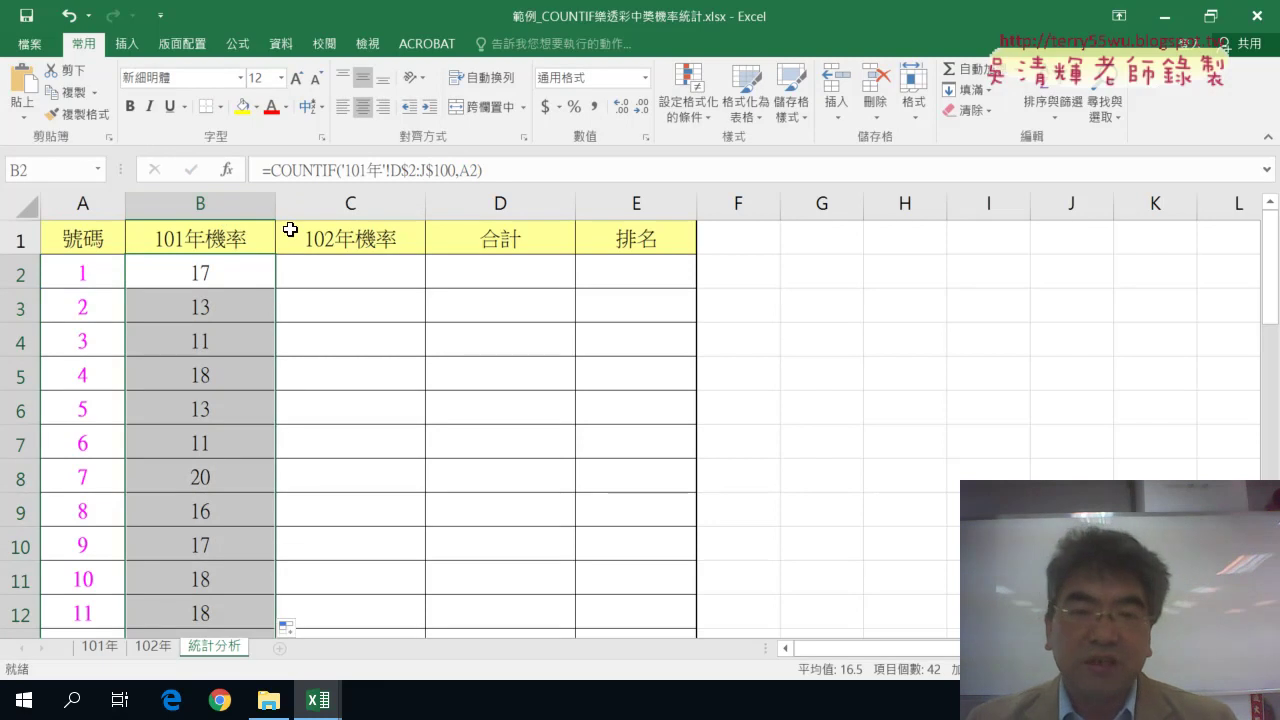
Review B2's range reference, then compare the 101年 draw data against the 統計分析 counts
{"action": "left_click_drag", "start_coordinate": [343, 171], "coordinate": [455, 171]}
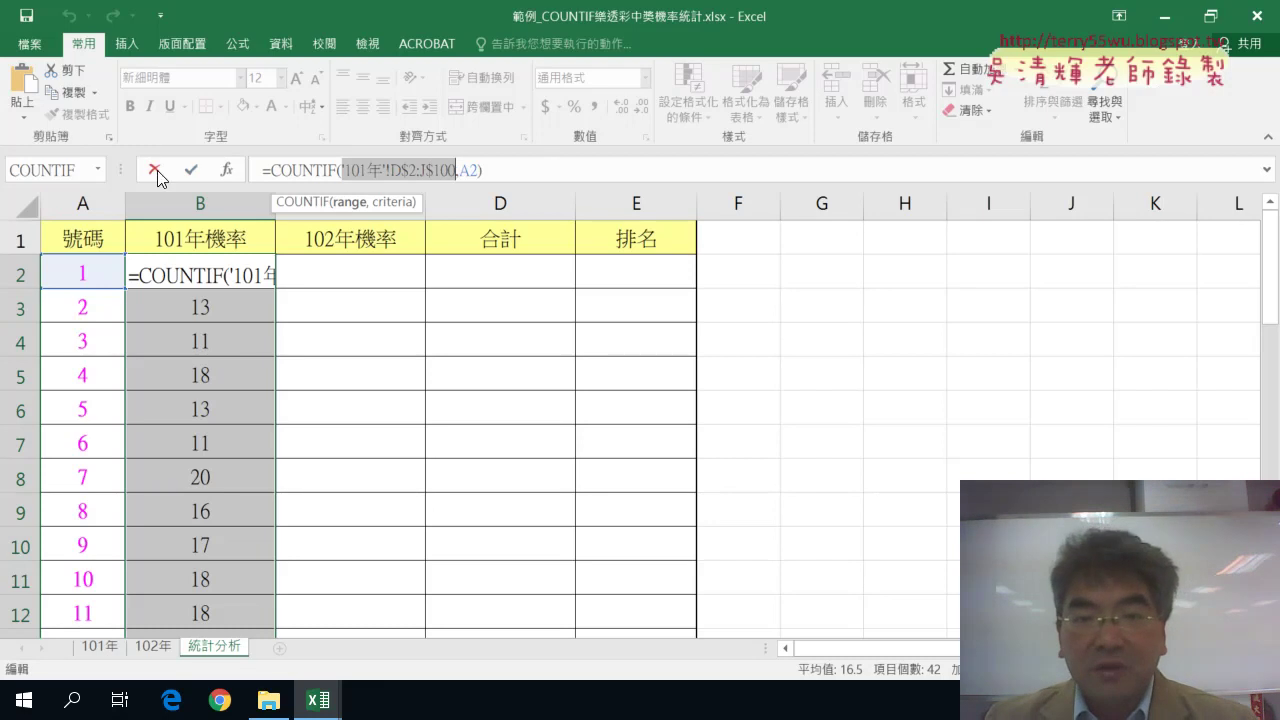
{"action": "left_click", "coordinate": [191, 170]}
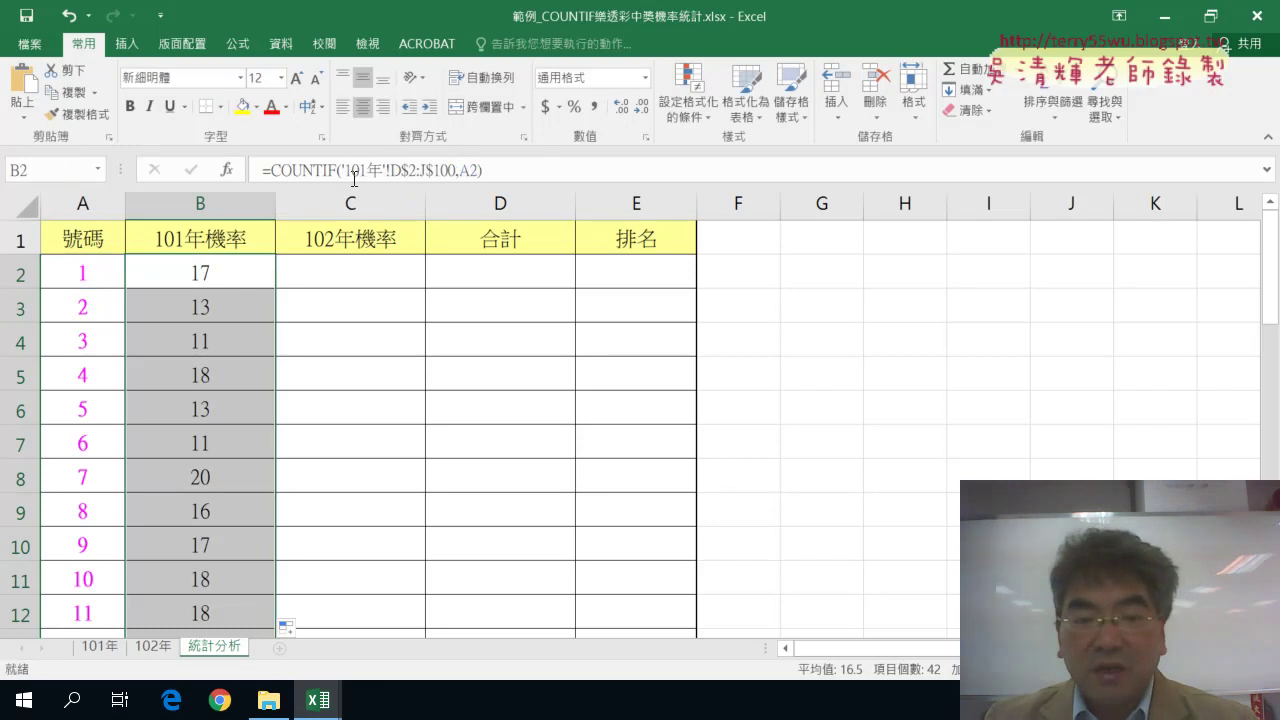
{"action": "left_click", "coordinate": [99, 648]}
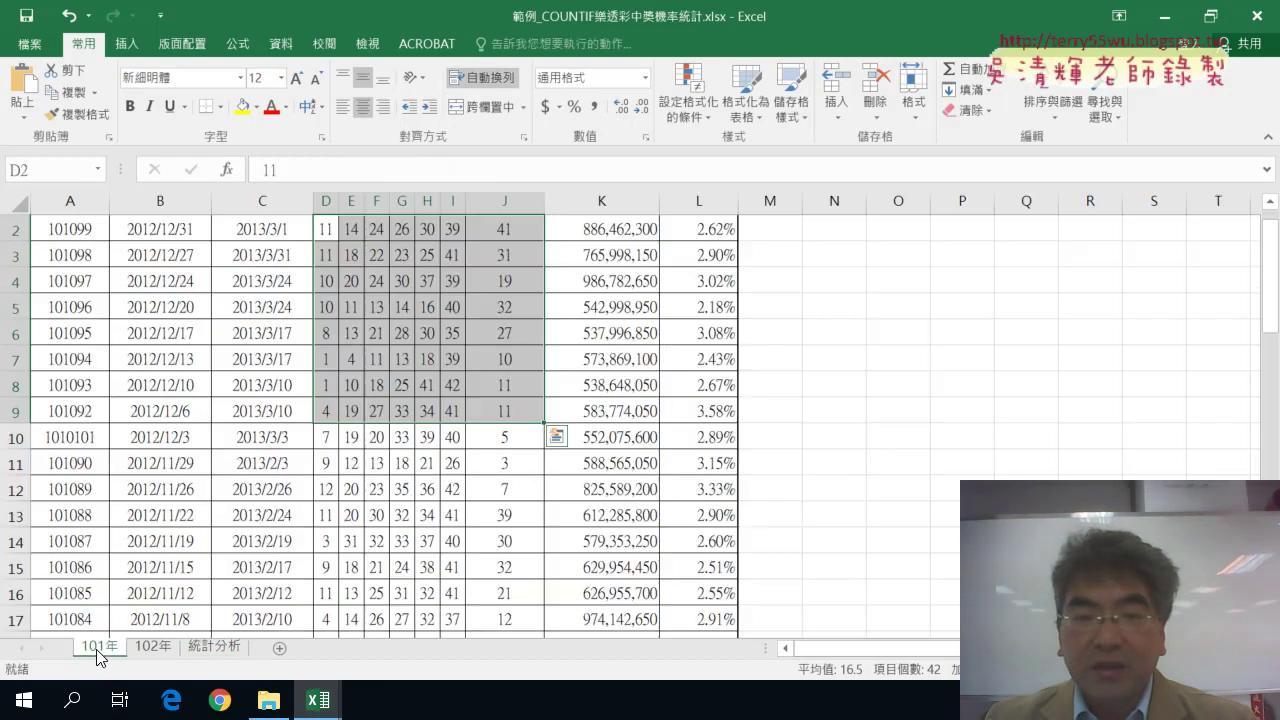
{"action": "scroll", "coordinate": [325, 243], "scroll_direction": "up", "scroll_amount": 1}
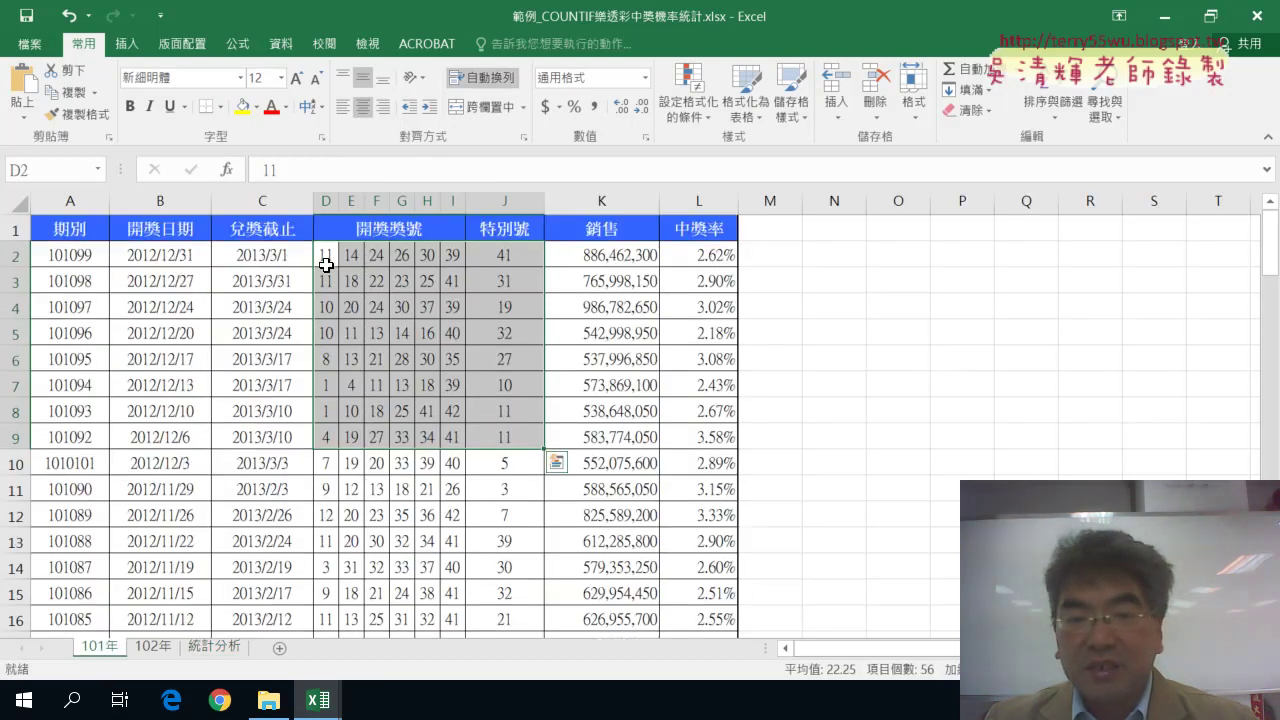
{"action": "left_click_drag", "start_coordinate": [325, 257], "coordinate": [496, 263]}
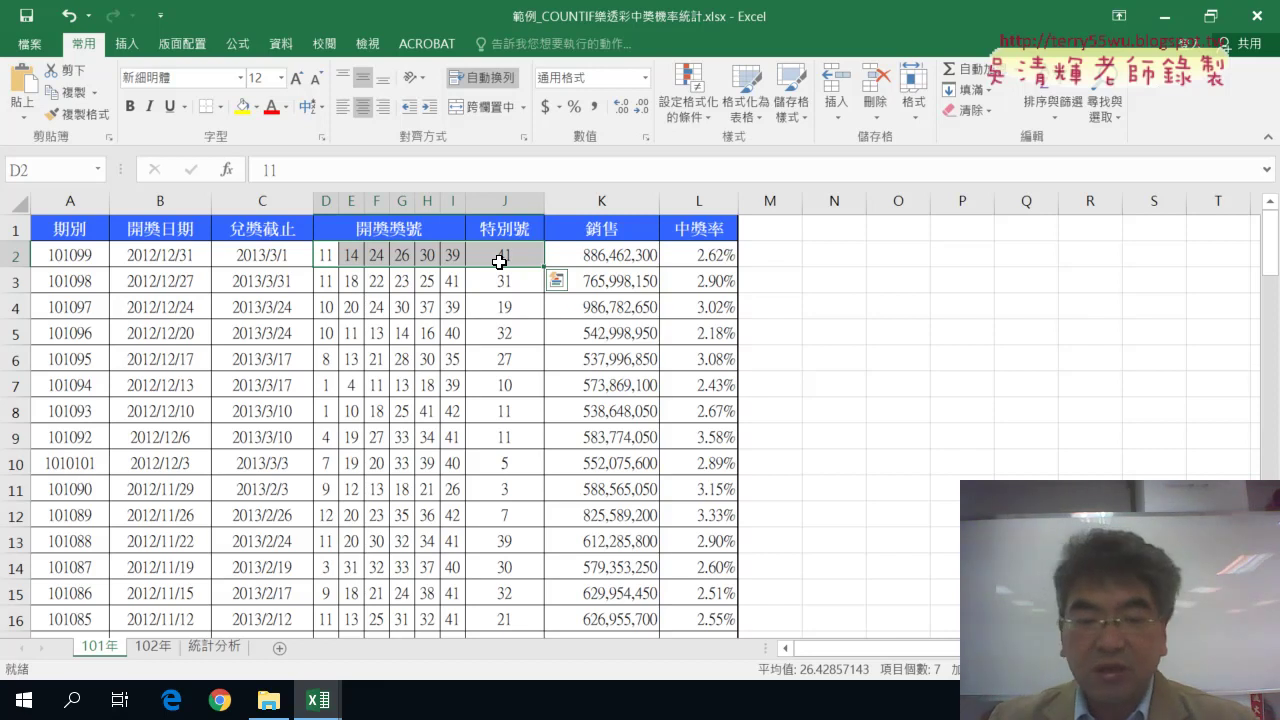
{"action": "left_click", "coordinate": [212, 646]}
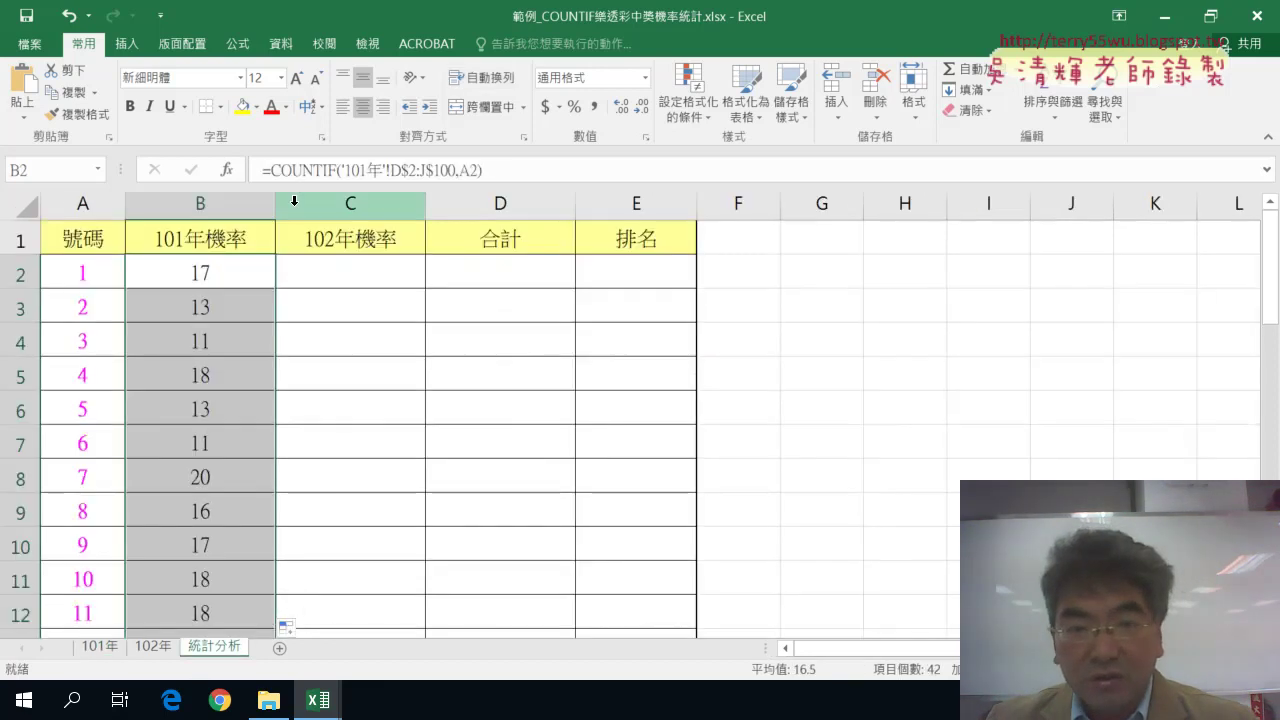
{"action": "left_click", "coordinate": [101, 649]}
{"action": "left_click", "coordinate": [322, 258]}
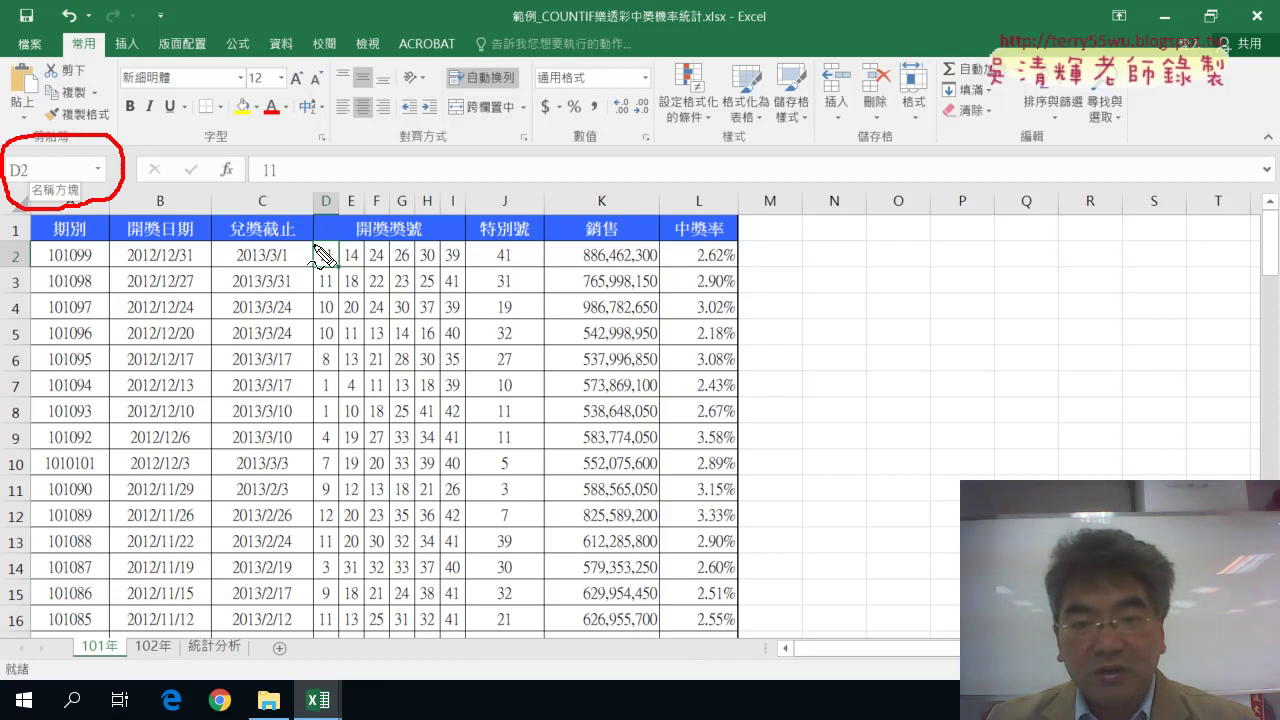
Outline the winning-number columns D–I with red annotations, then clear them
{"action": "left_click_drag", "start_coordinate": [314, 245], "coordinate": [300, 550]}
{"action": "mouse_move", "coordinate": [314, 238]}
{"action": "left_mouse_down"}
{"action": "mouse_move", "coordinate": [465, 375]}
{"action": "mouse_move", "coordinate": [460, 555]}
{"action": "left_mouse_up"}
{"action": "mouse_move", "coordinate": [305, 248]}
{"action": "left_mouse_down"}
{"action": "mouse_move", "coordinate": [128, 192]}
{"action": "mouse_move", "coordinate": [112, 160]}
{"action": "mouse_move", "coordinate": [175, 150]}
{"action": "left_mouse_up"}
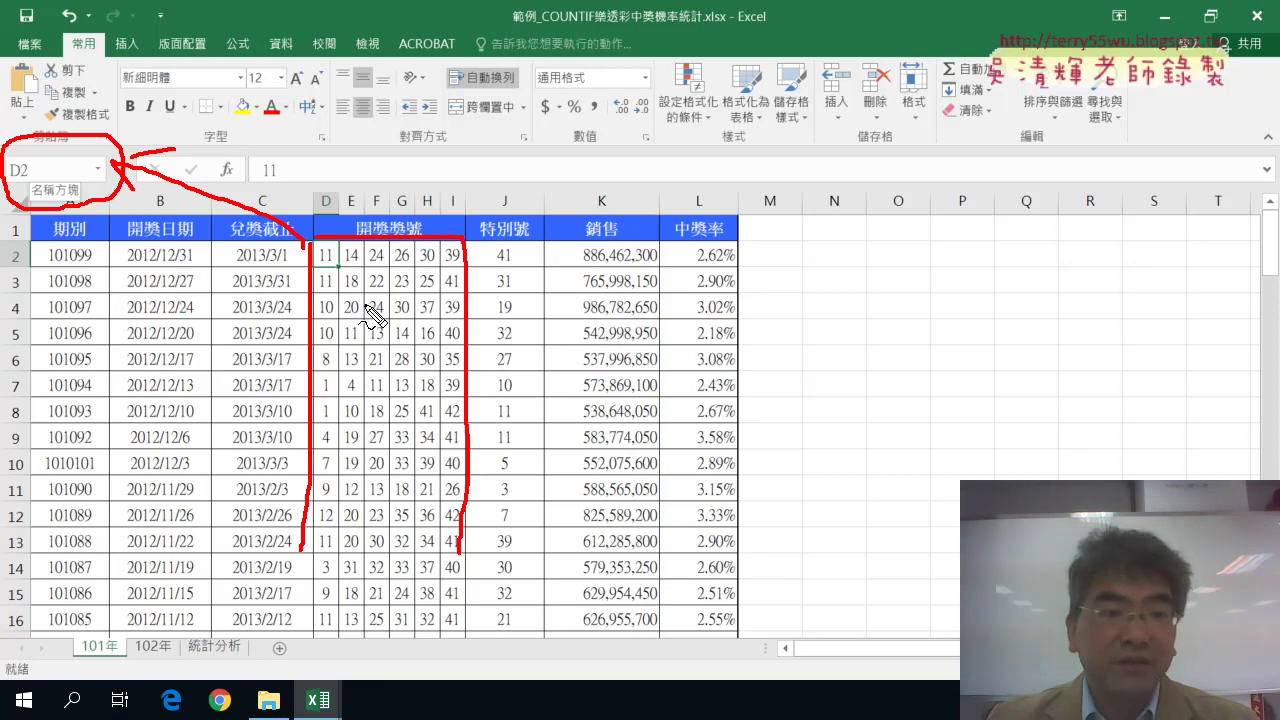
{"action": "key", "text": "Escape"}
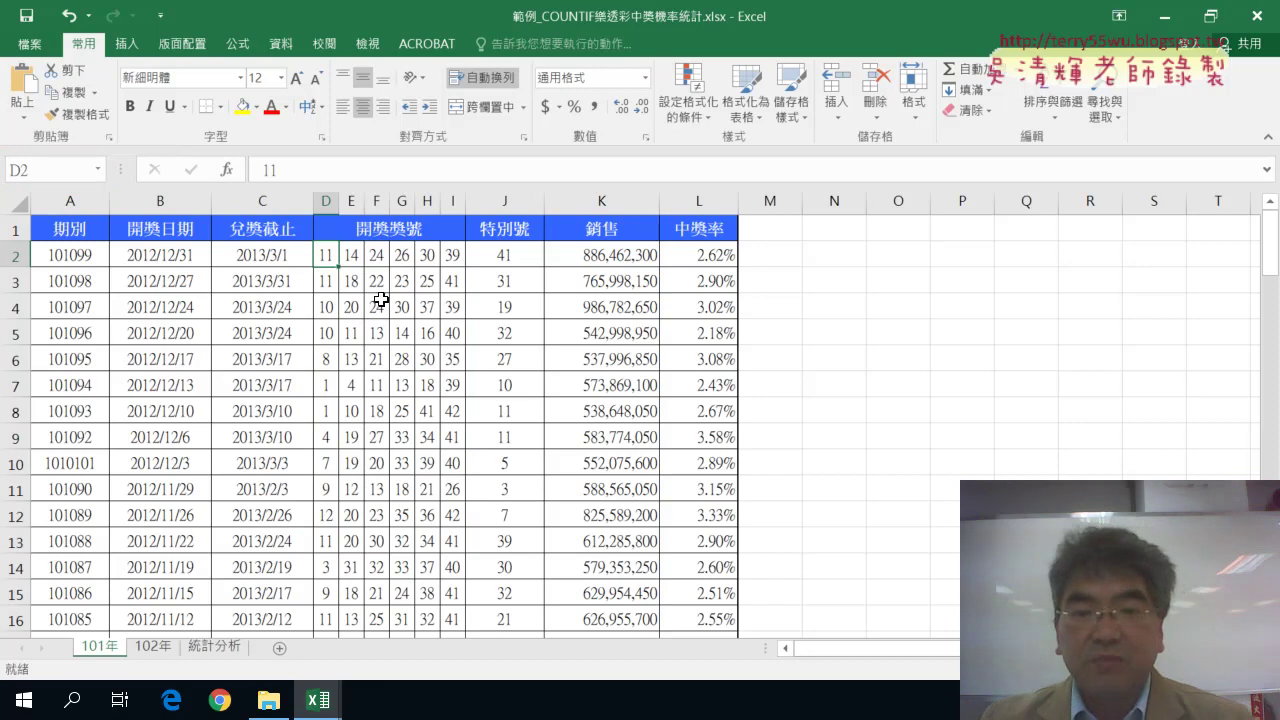
Select the six winning numbers D2:I2 and extend the selection to D2:I100
{"action": "left_click_drag", "start_coordinate": [325, 253], "coordinate": [448, 260]}
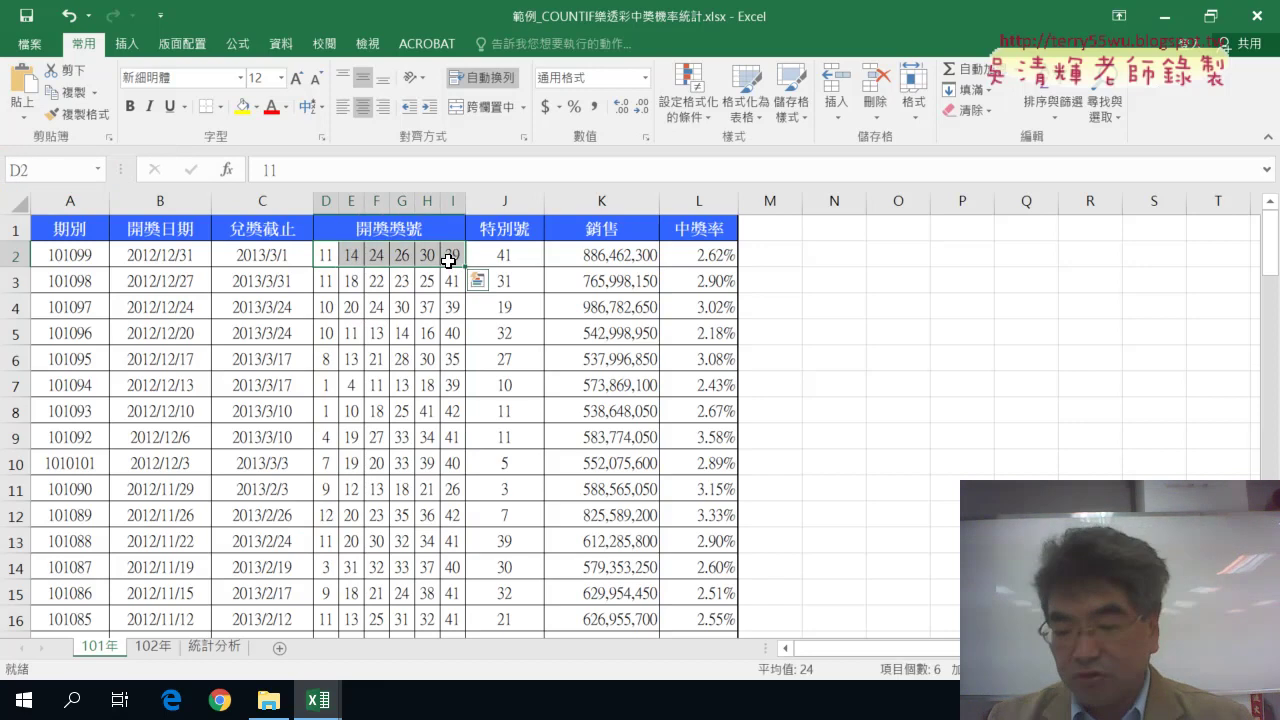
{"action": "key", "text": "ctrl+shift+Down"}
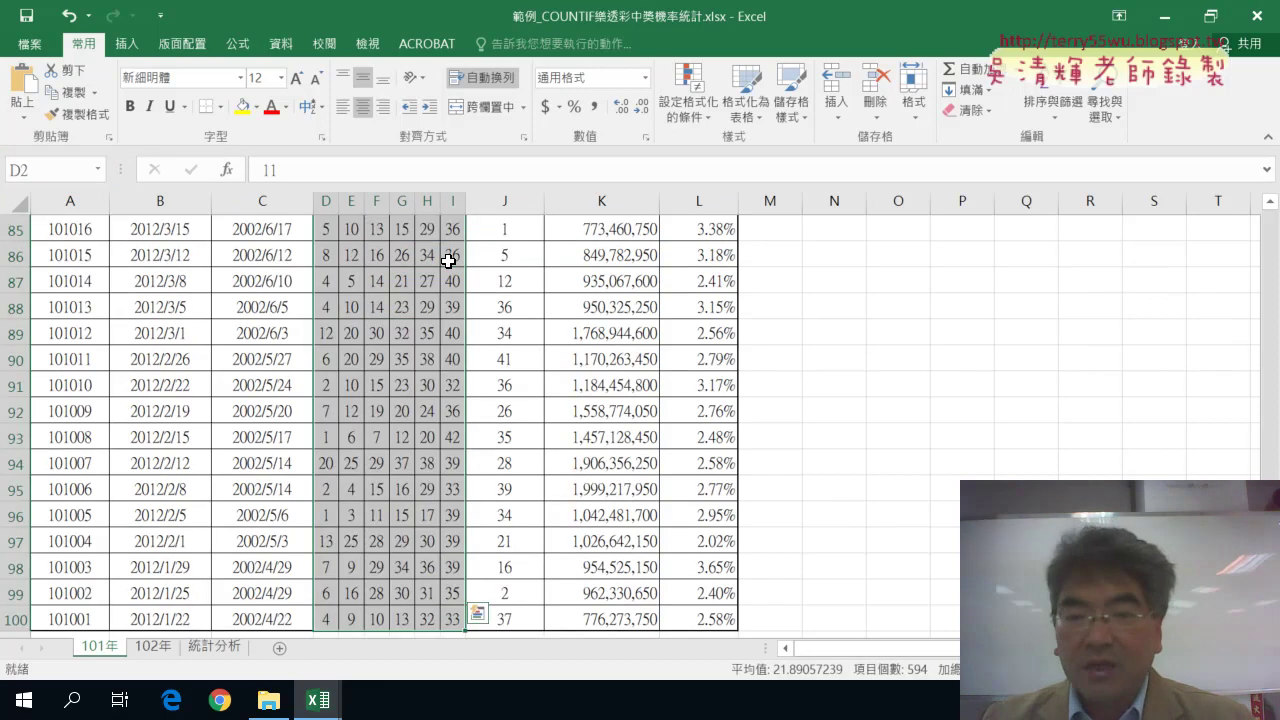
{"action": "scroll", "coordinate": [438, 253], "scroll_direction": "up", "scroll_amount": 6}
{"action": "scroll", "coordinate": [438, 253], "scroll_direction": "up", "scroll_amount": 15}
{"action": "scroll", "coordinate": [430, 254], "scroll_direction": "up", "scroll_amount": 6}
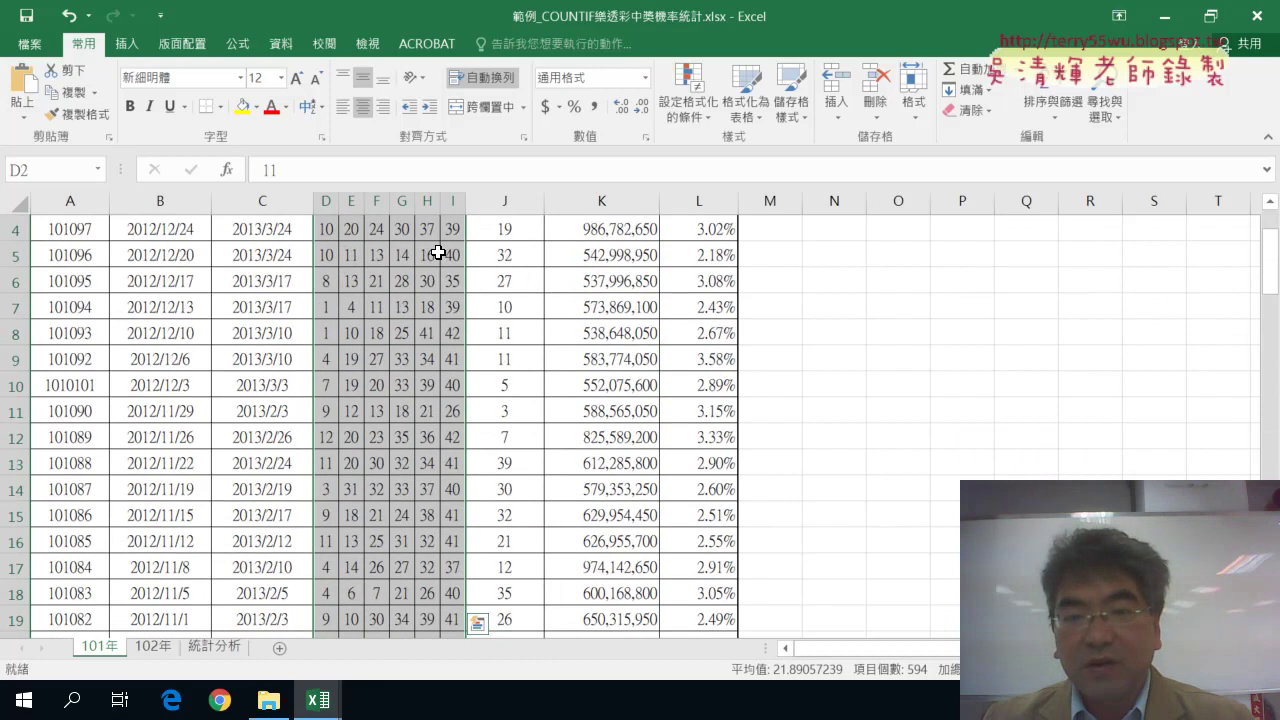
{"action": "scroll", "coordinate": [418, 255], "scroll_direction": "up", "scroll_amount": 1}
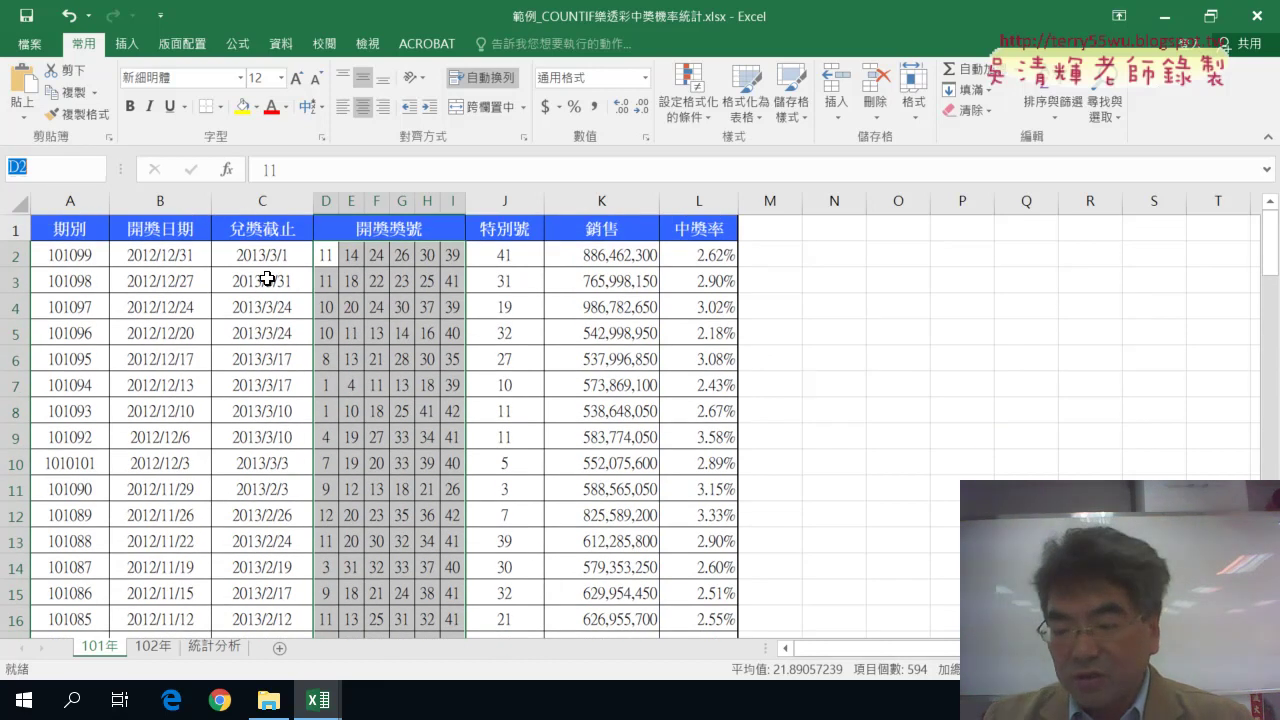
{"action": "left_click", "coordinate": [55, 170]}
Name the selected range 開獎101 after the name 101 is rejected as invalid, and verify it
{"action": "type", "text": "101"}
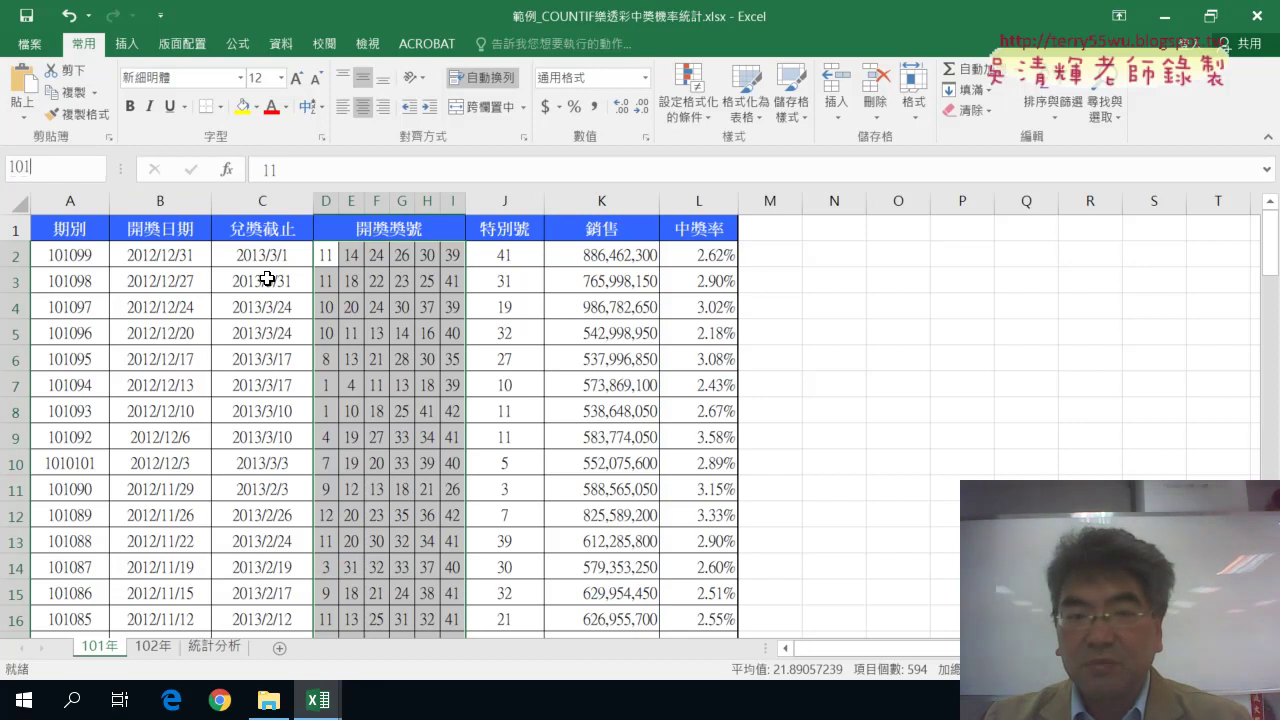
{"action": "key", "text": "Return"}
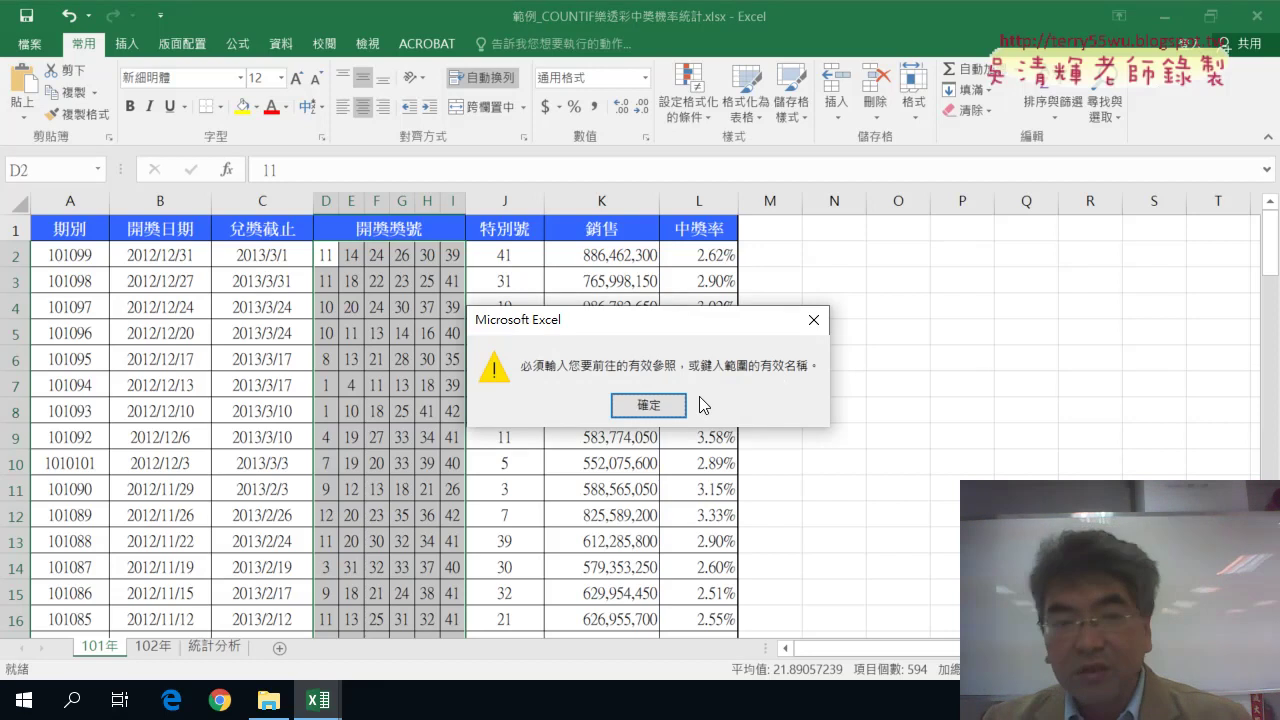
{"action": "left_click", "coordinate": [660, 405]}
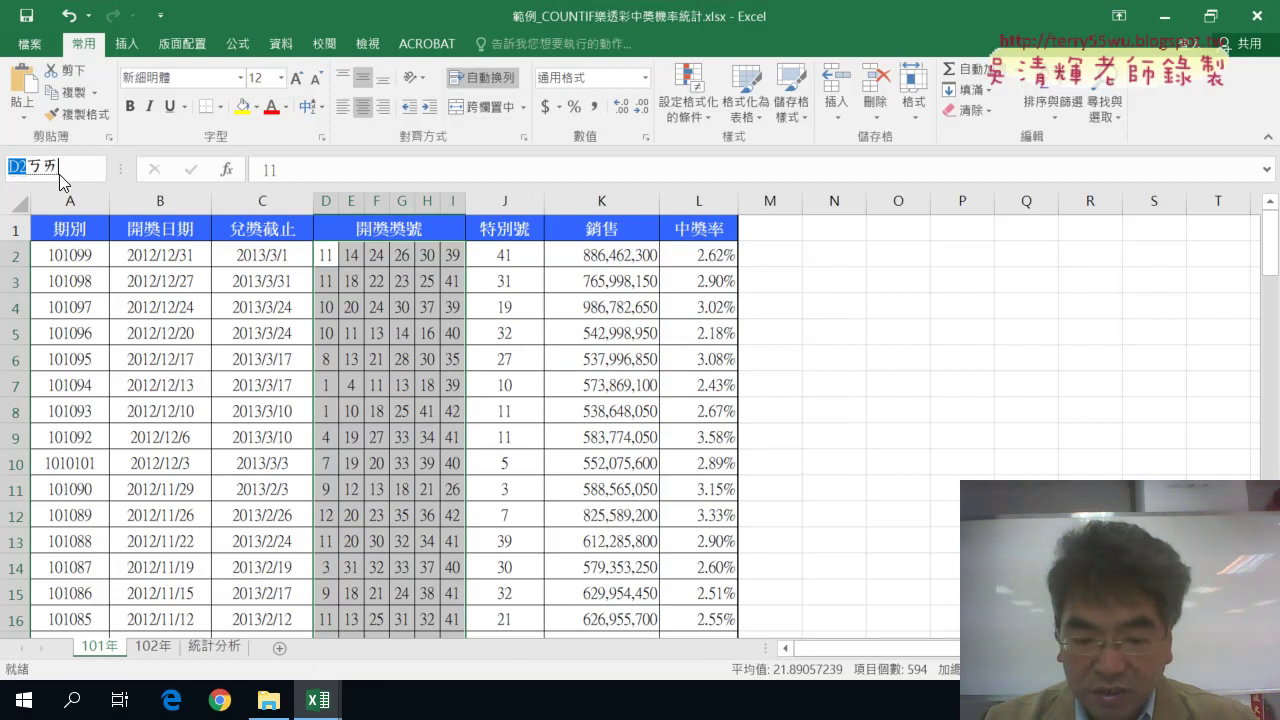
{"action": "type", "text": "開ㄐㄧ獎"}
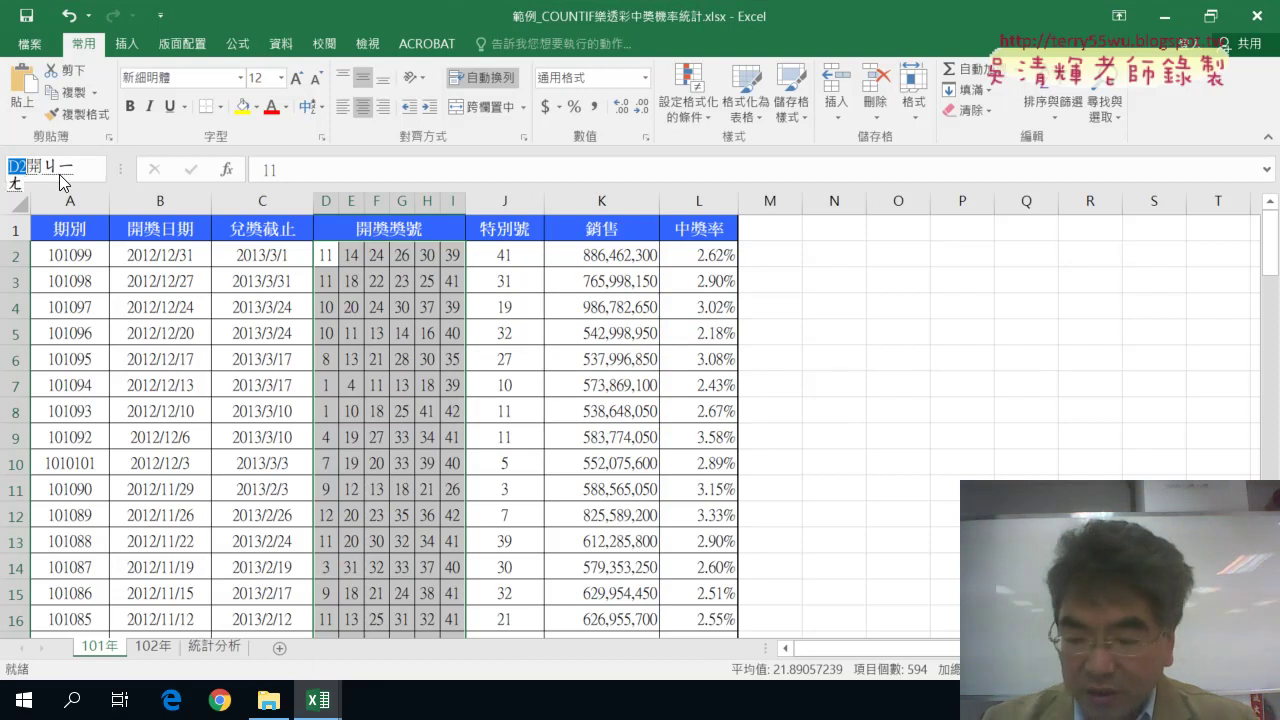
{"action": "key", "text": "Delete"}
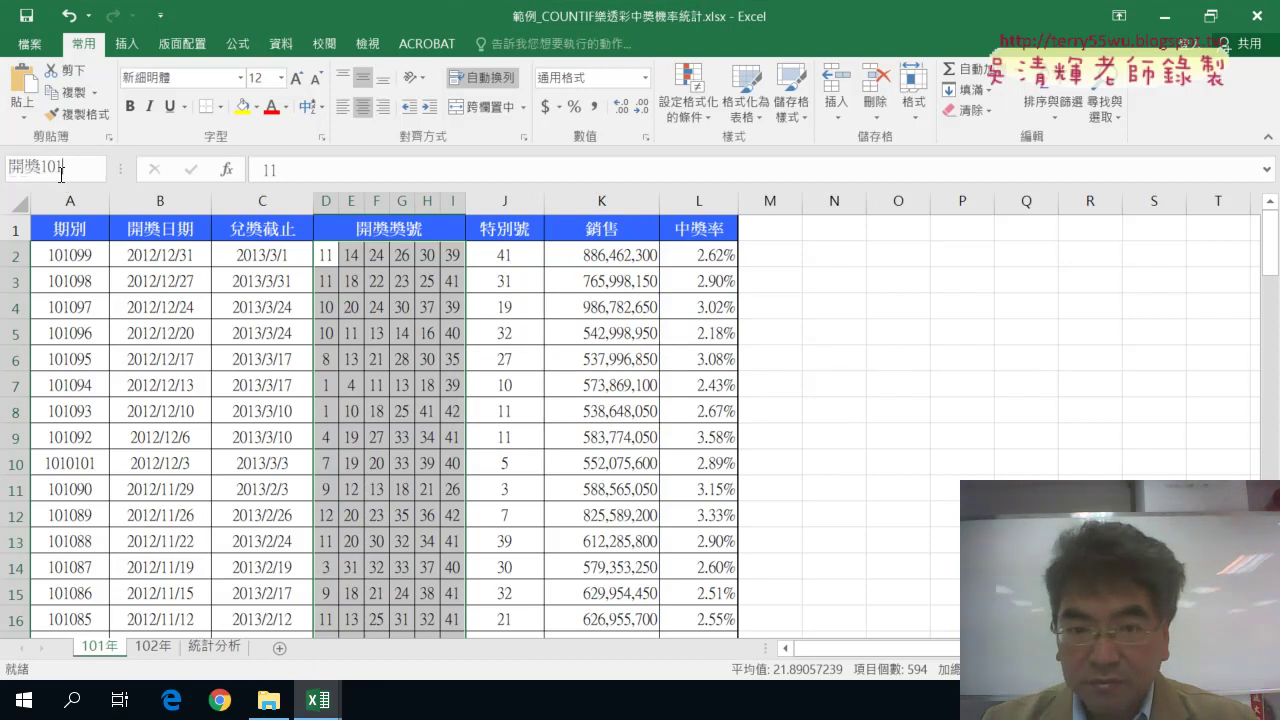
{"action": "key", "text": "Return"}
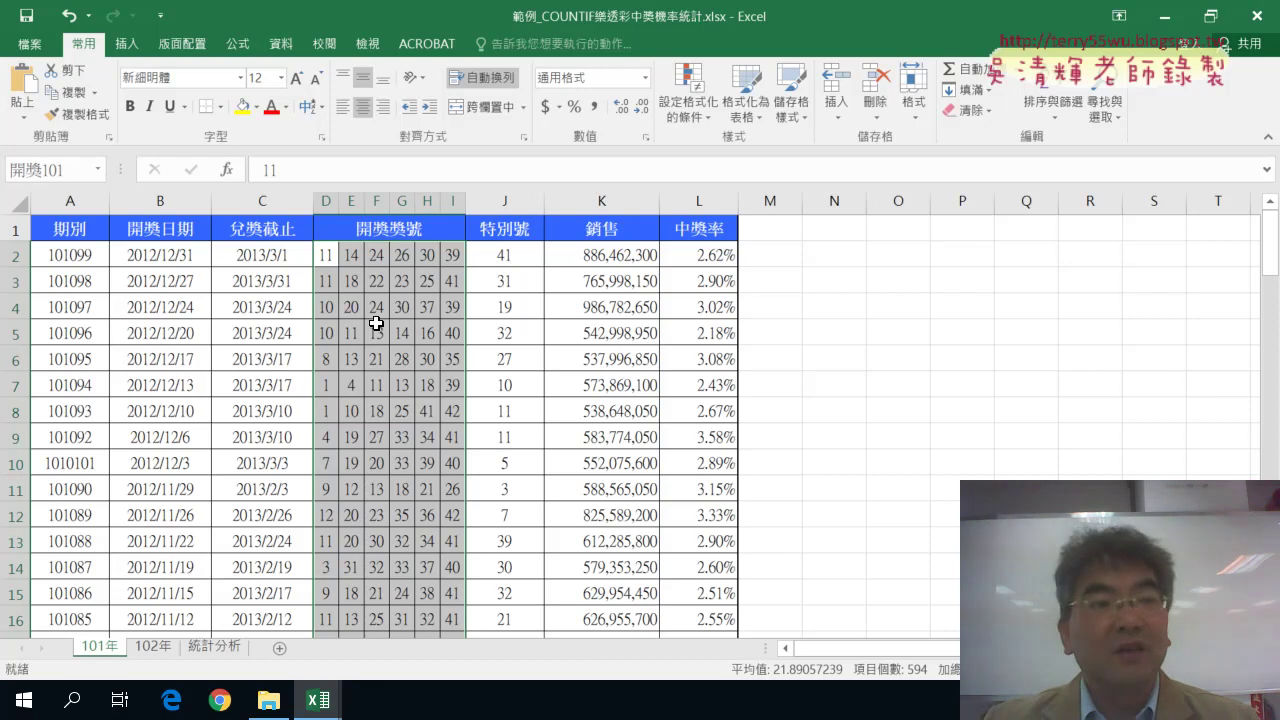
{"action": "left_click", "coordinate": [52, 169]}
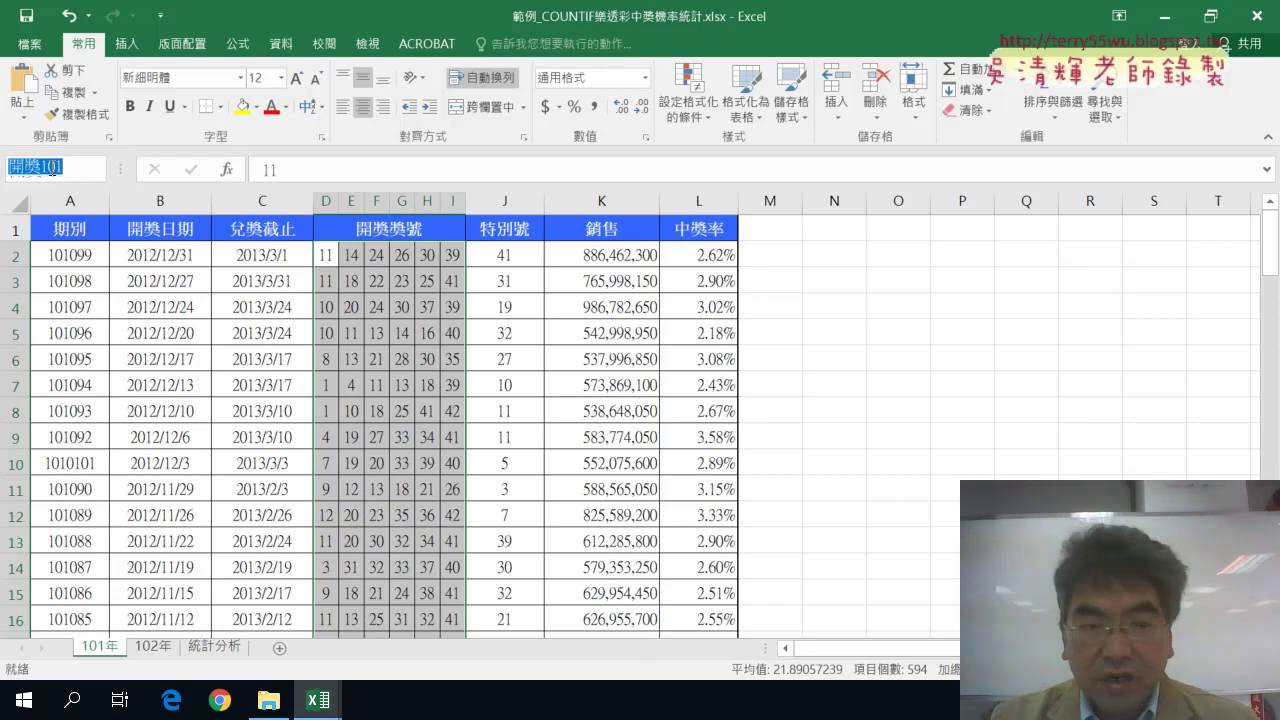
Name the 102年 draw numbers D2:J105 as 開獎102, then return to 統計分析
{"action": "left_click", "coordinate": [168, 650]}
{"action": "left_click_drag", "start_coordinate": [337, 264], "coordinate": [505, 258]}
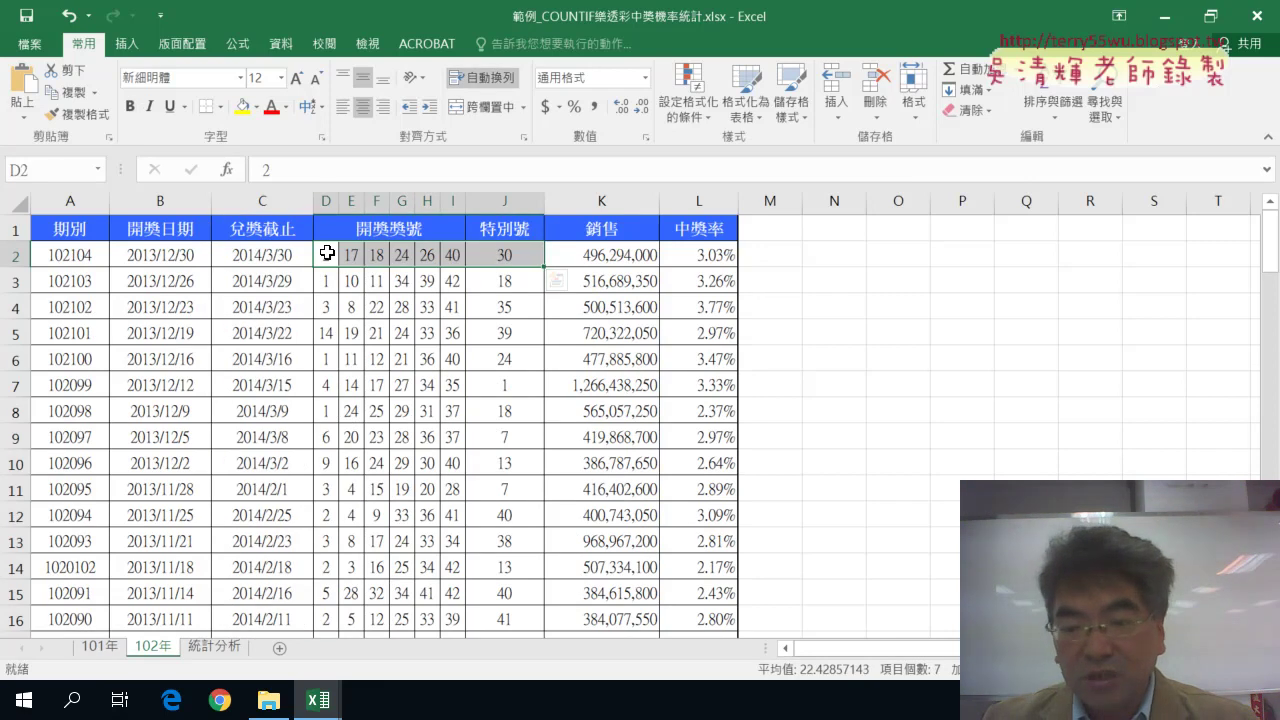
{"action": "key", "text": "ctrl+shift+Down"}
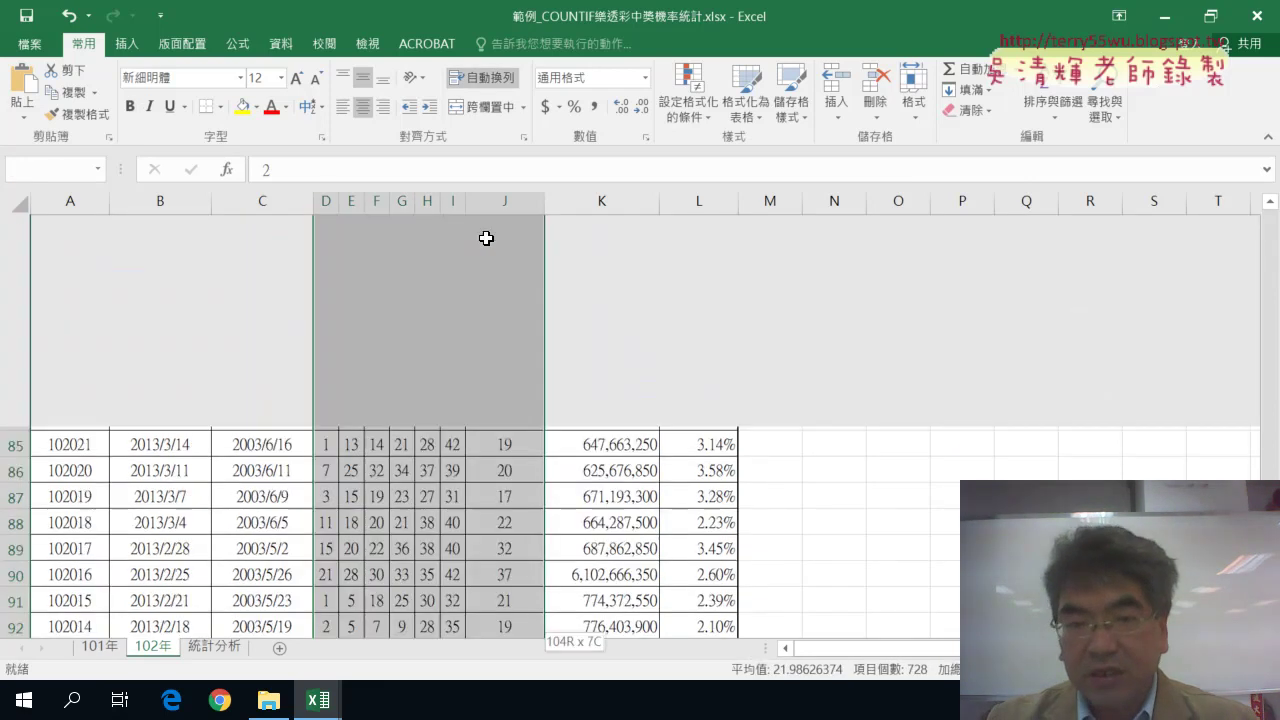
{"action": "left_click", "coordinate": [84, 164]}
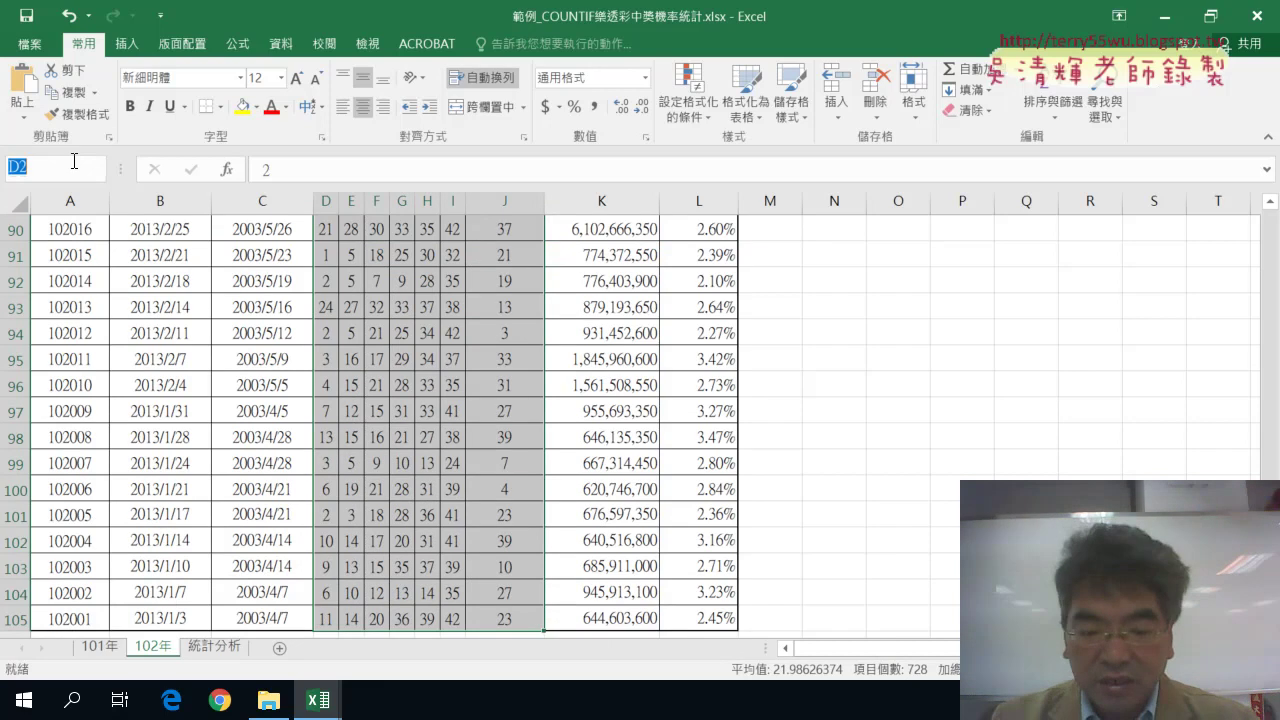
{"action": "type", "text": "開獎101"}
{"action": "key", "text": "BackSpace"}
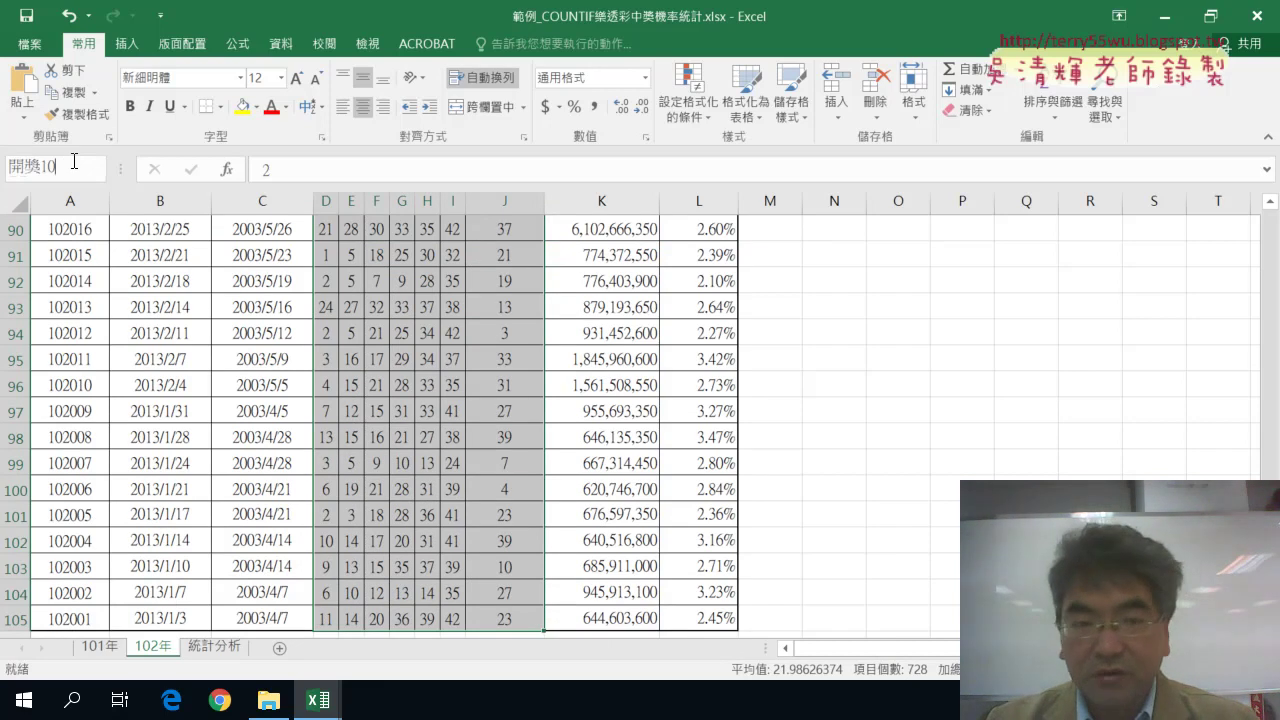
{"action": "type", "text": "2"}
{"action": "key", "text": "Return"}
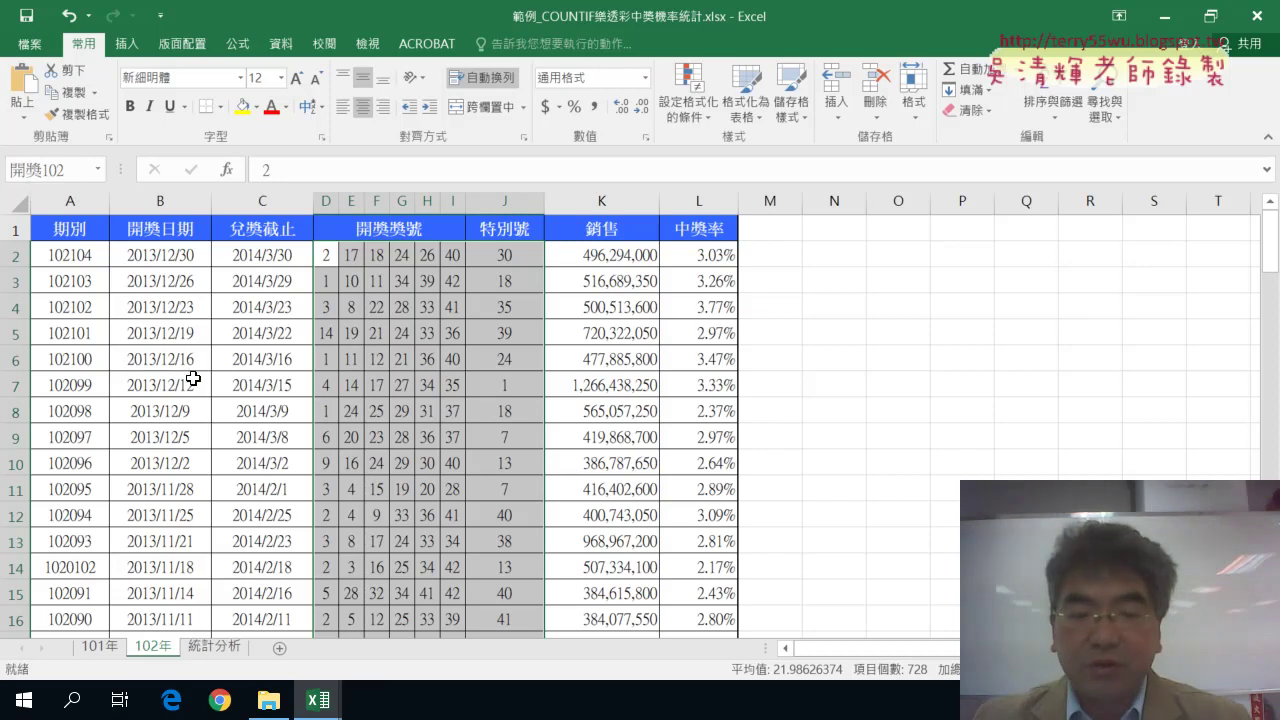
{"action": "left_click", "coordinate": [212, 647]}
Clear the Range argument of B2's COUNTIF and list the names 開獎101 and 開獎102 with F3
{"action": "left_click", "coordinate": [214, 277]}
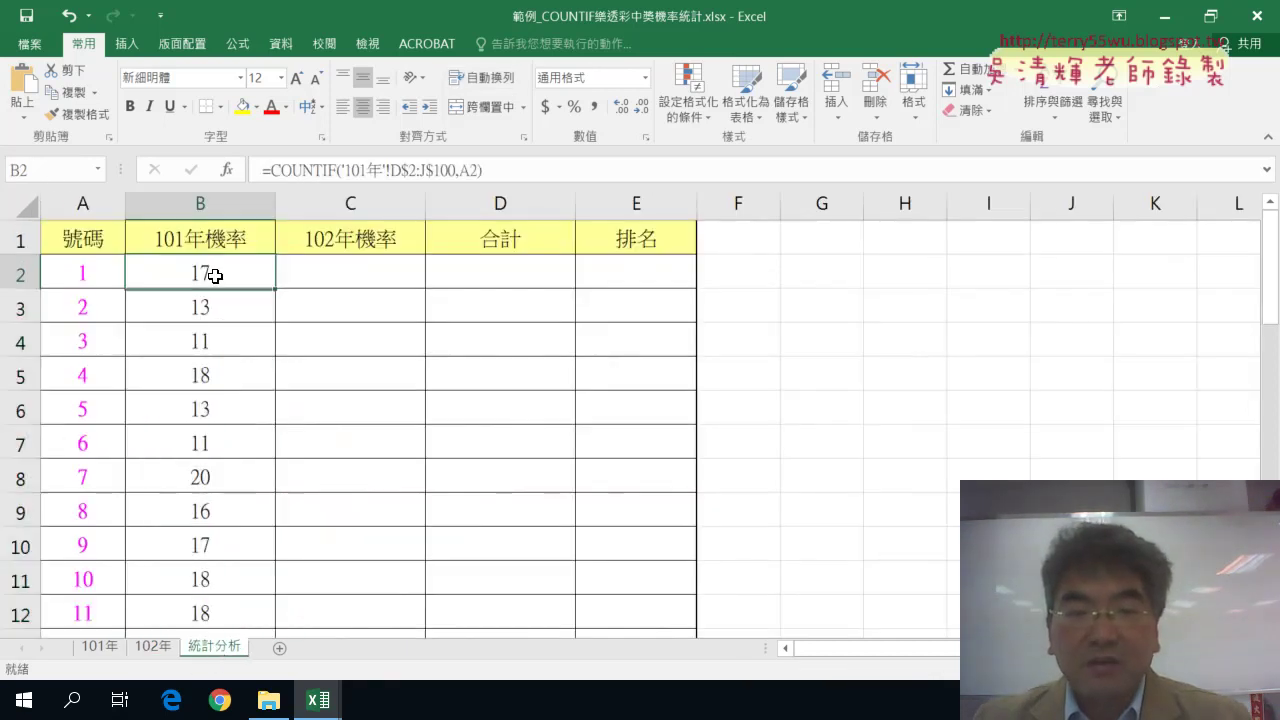
{"action": "left_click", "coordinate": [293, 170]}
{"action": "left_click", "coordinate": [227, 170]}
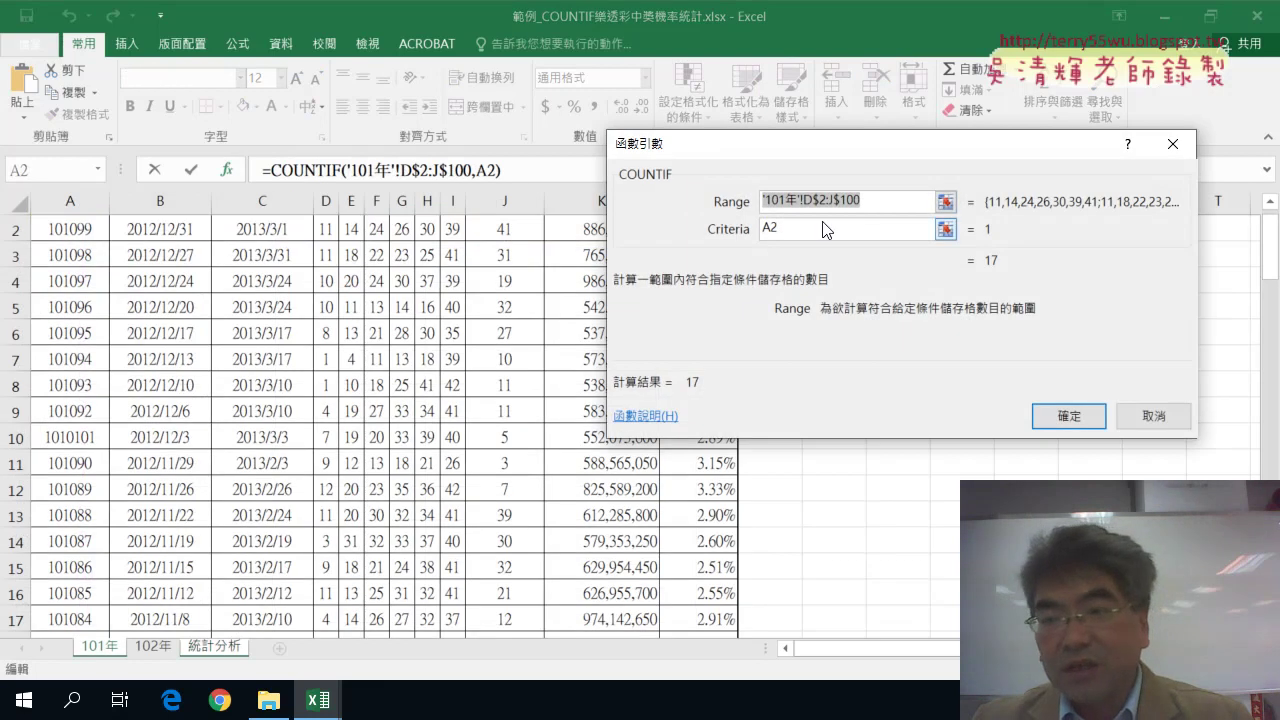
{"action": "key", "text": "Delete"}
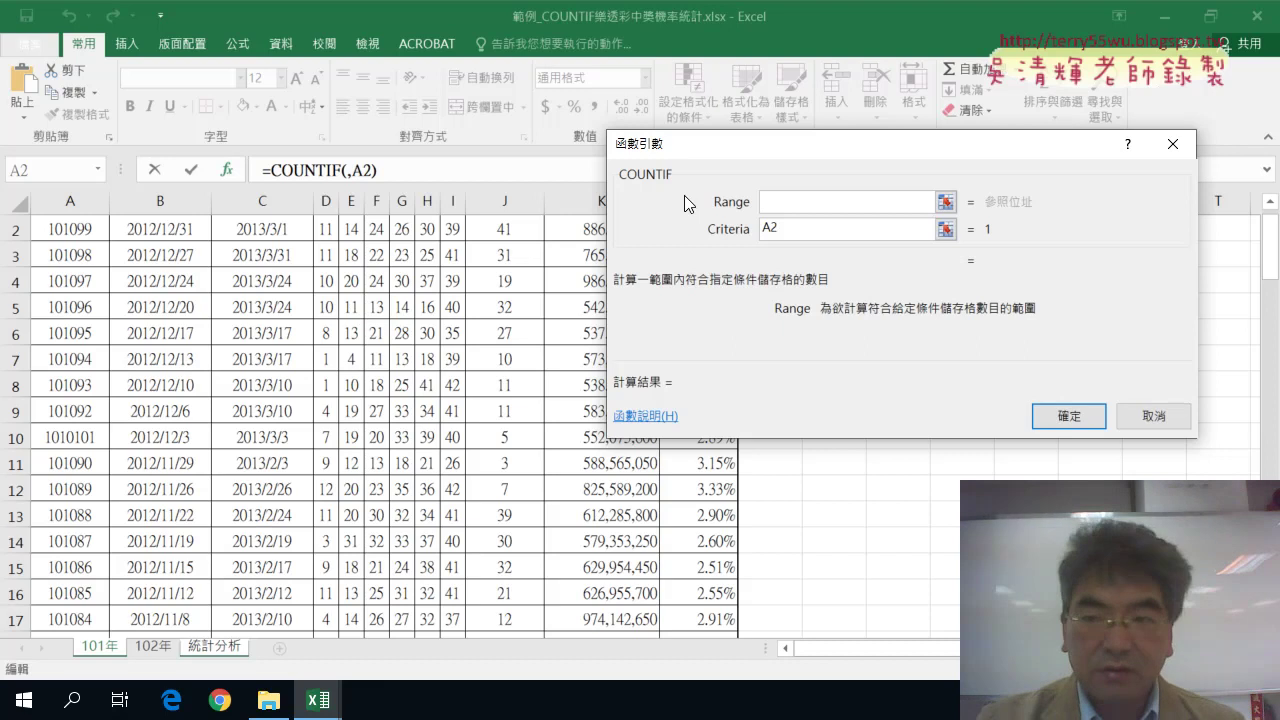
{"action": "key", "text": "F3"}
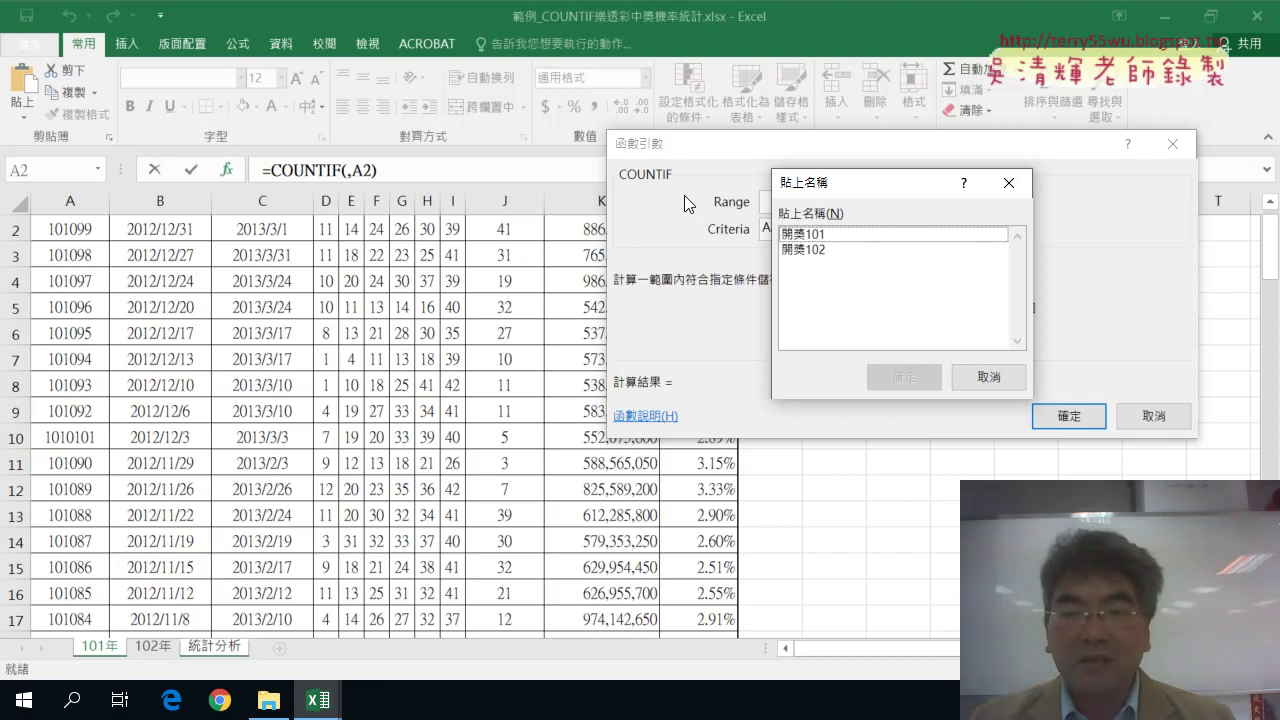
Set B2's COUNTIF range to 開獎101 (=COUNTIF(開獎101,A2), giving 13) and fill it down for numbers 1–42
{"action": "left_click", "coordinate": [836, 238]}
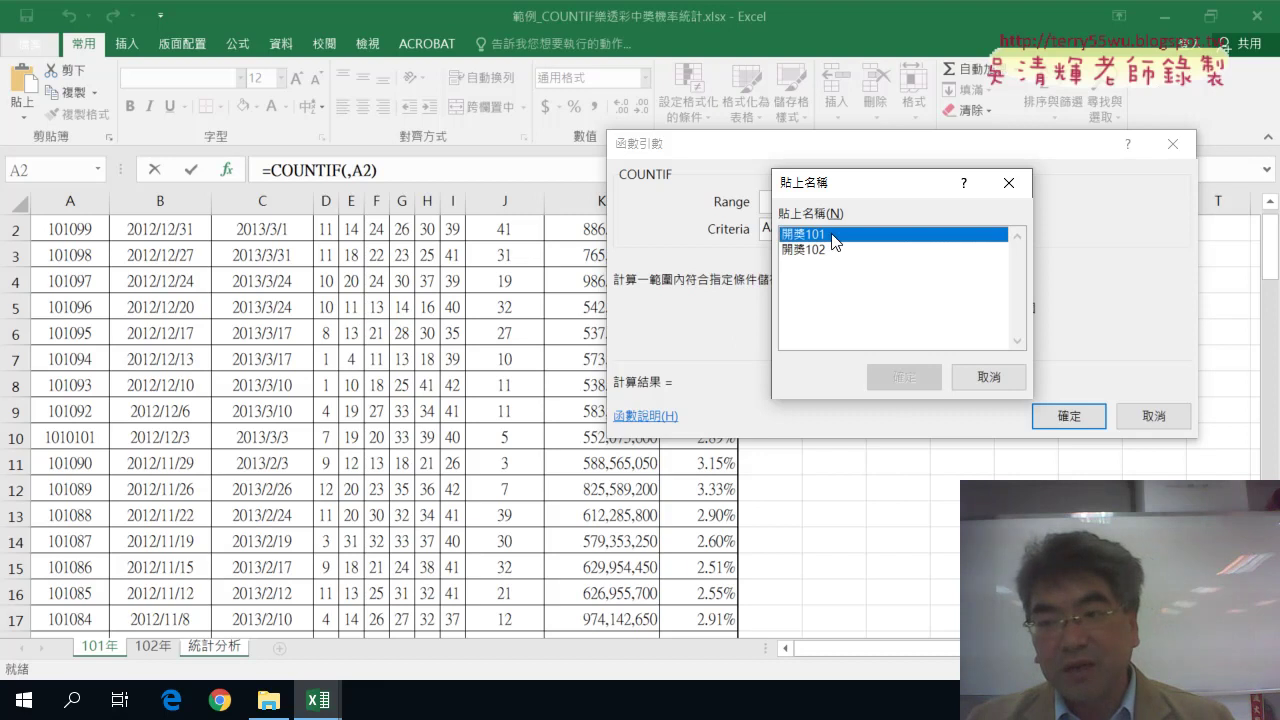
{"action": "left_click", "coordinate": [906, 378]}
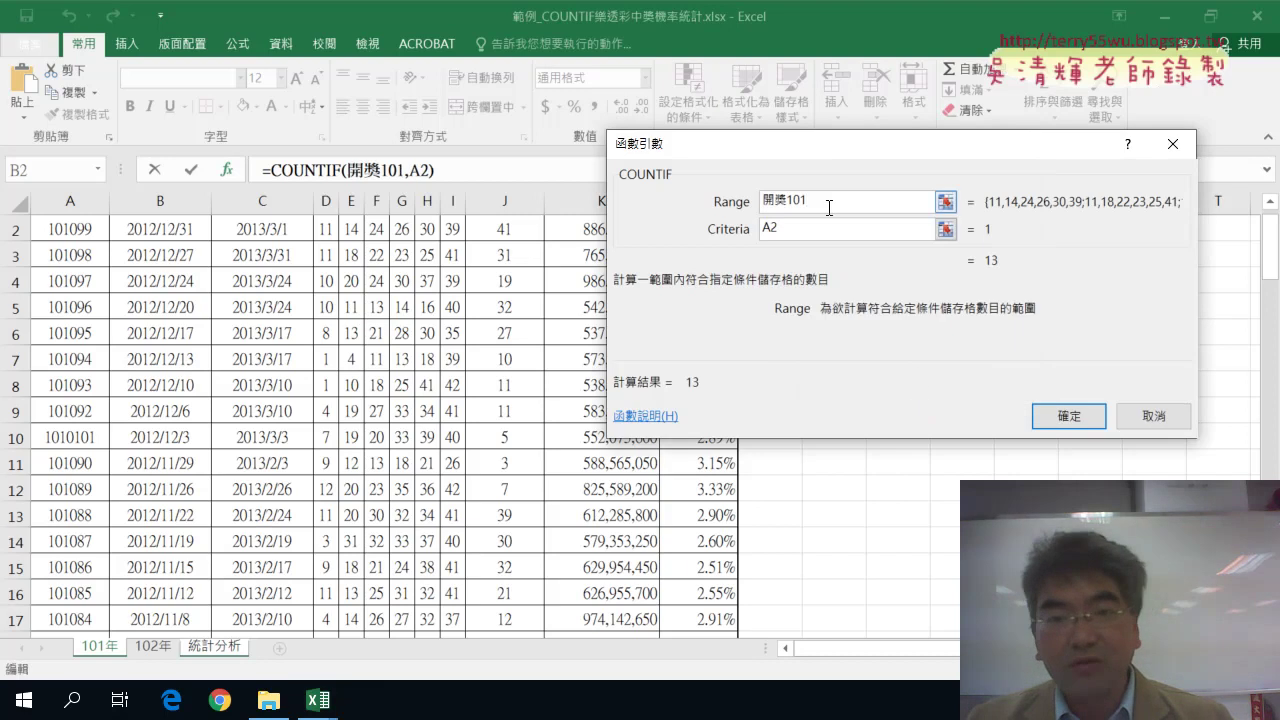
{"action": "left_click_drag", "start_coordinate": [920, 200], "coordinate": [736, 196]}
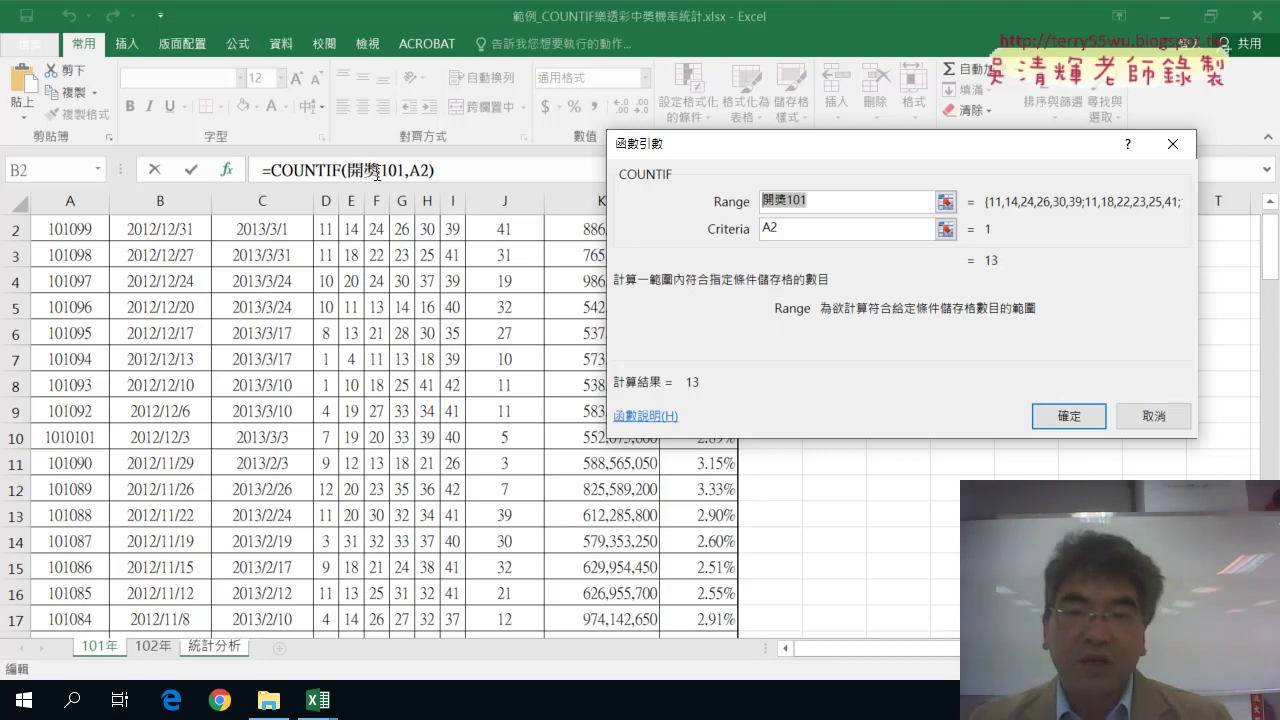
{"action": "left_click", "coordinate": [1060, 418]}
{"action": "double_click", "coordinate": [276, 289]}
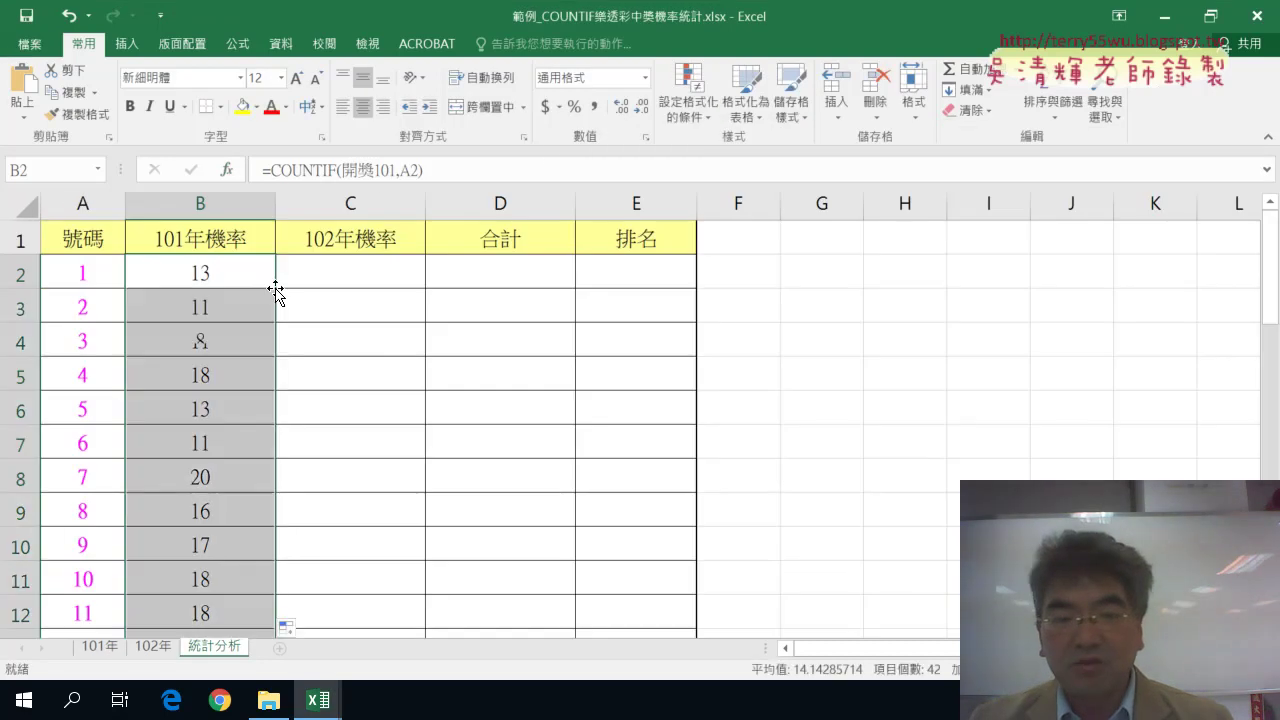